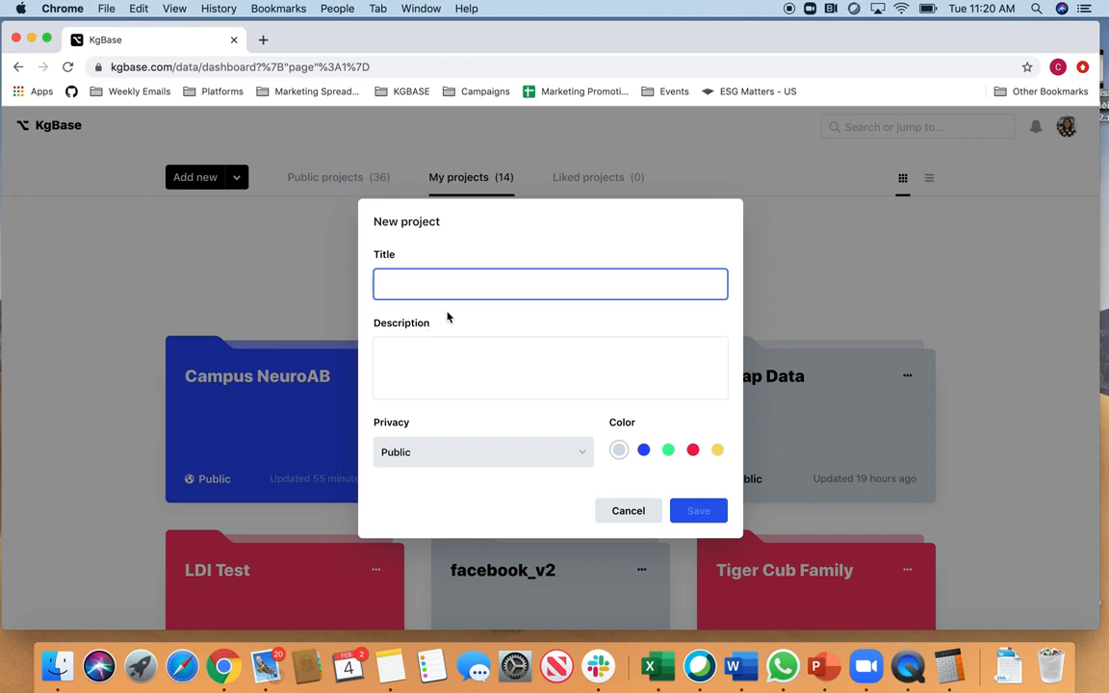
# - Create a private project titled Test1 with the red colour and an empty description
pyautogui.write('Test1')
pyautogui.click(446, 355)
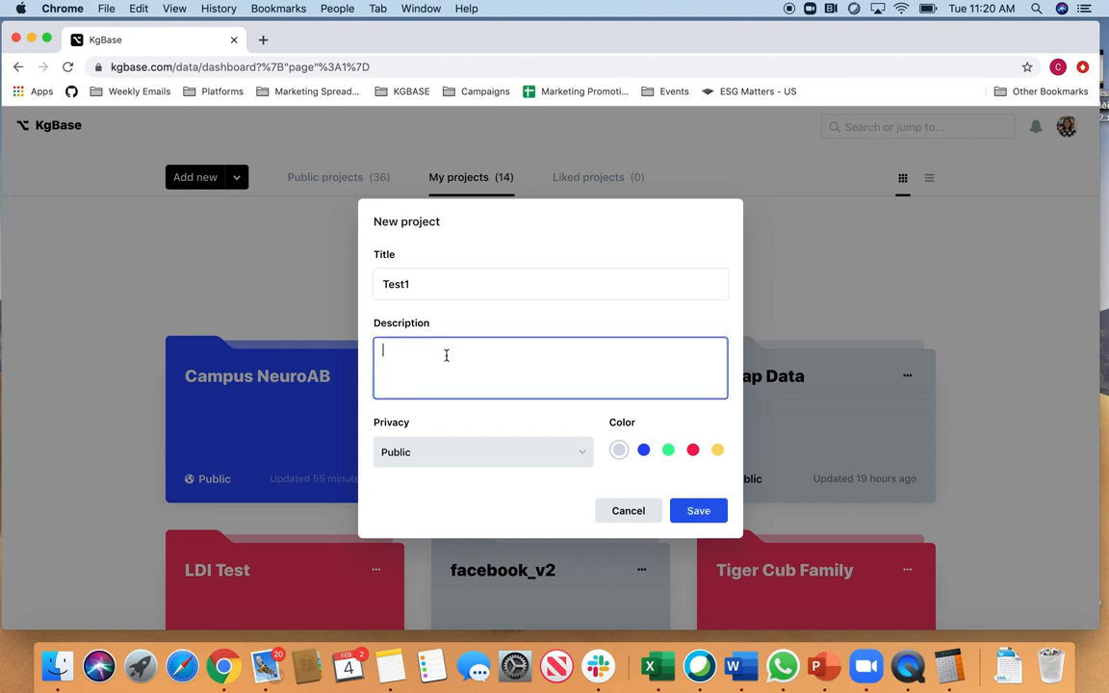
pyautogui.click(441, 464)
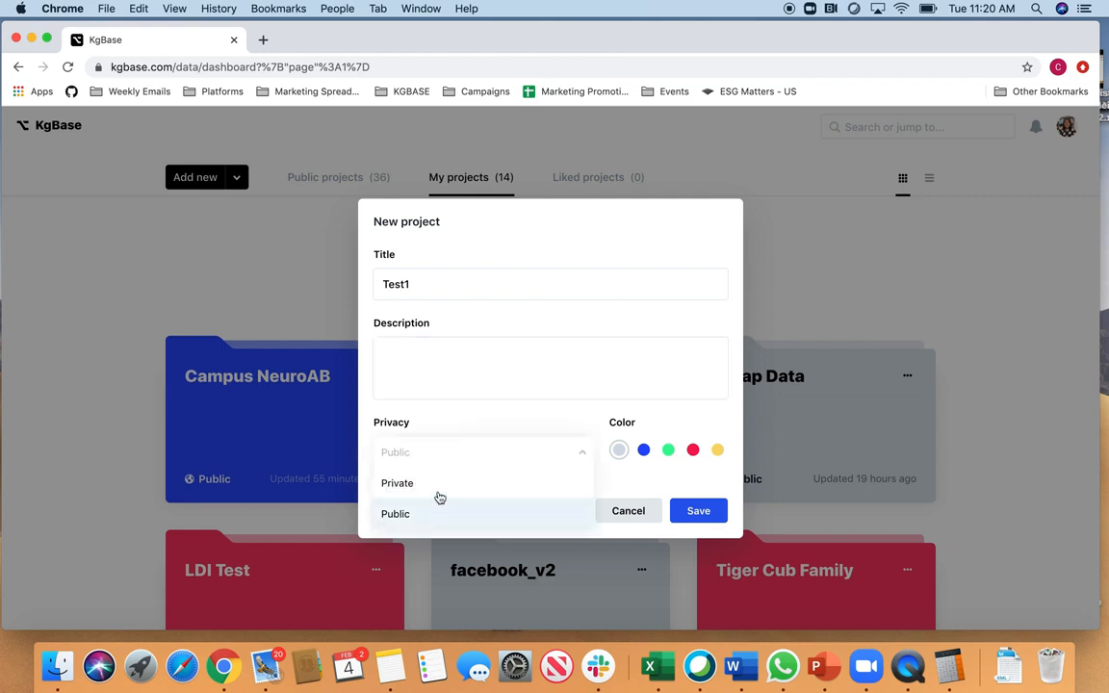
pyautogui.click(438, 481)
pyautogui.click(693, 449)
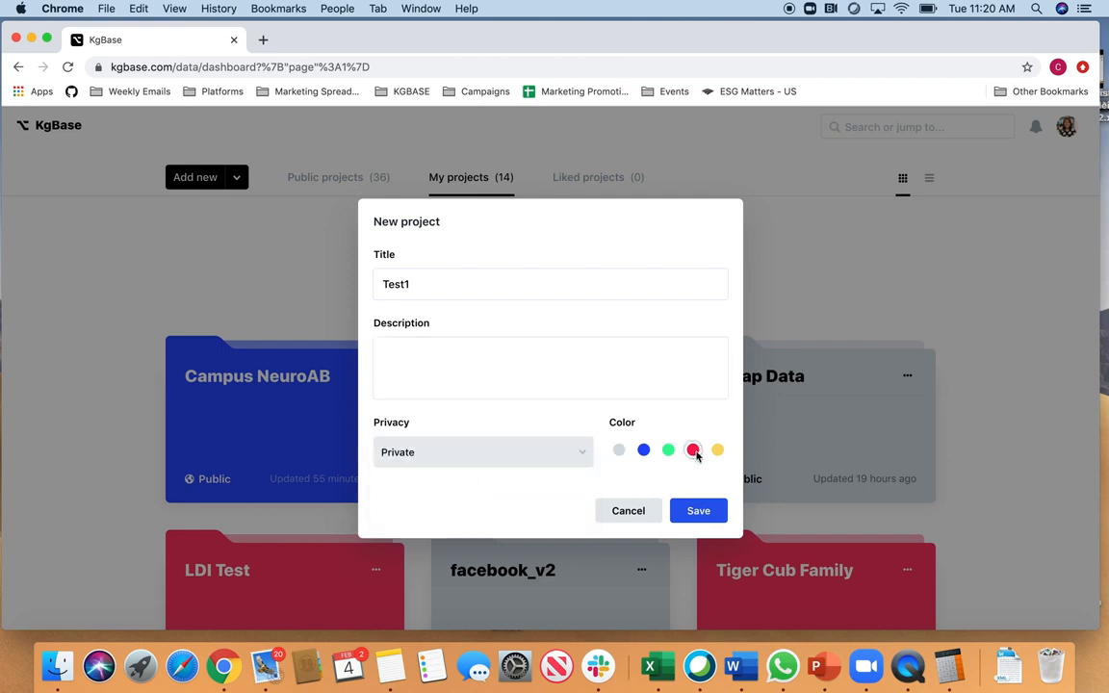
pyautogui.click(706, 511)
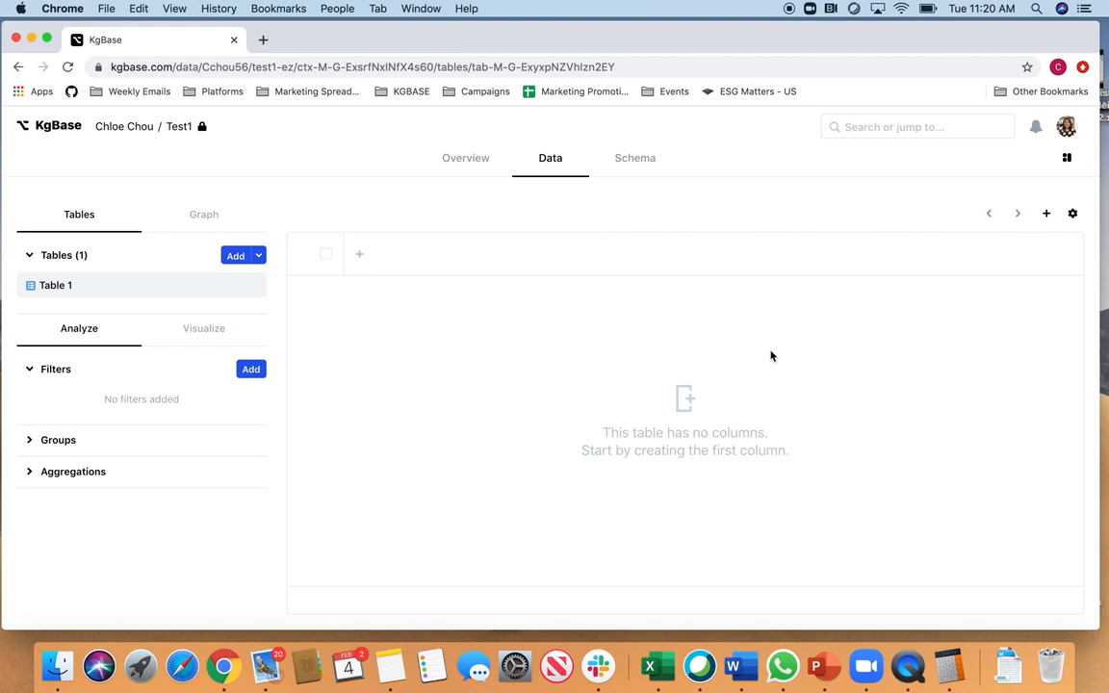
# - Import "FINAL Publications set - CampusAB Neuro cleaned.csv" from the Desktop into Table 1, creating columns from its header row
pyautogui.click(1073, 214)
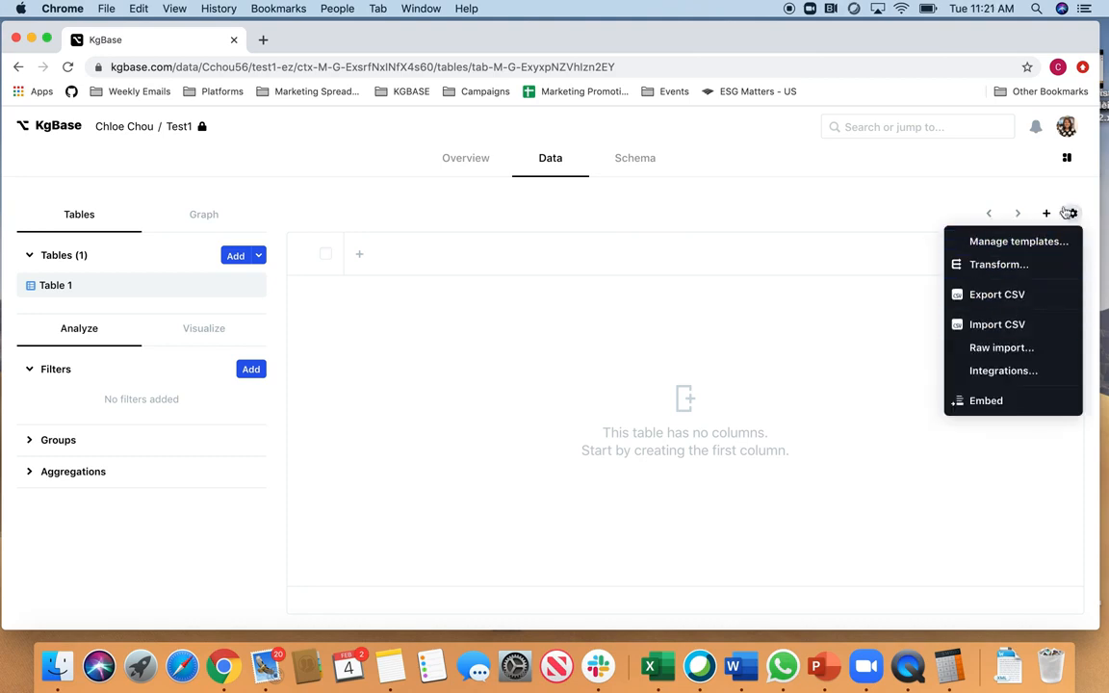
pyautogui.click(1028, 327)
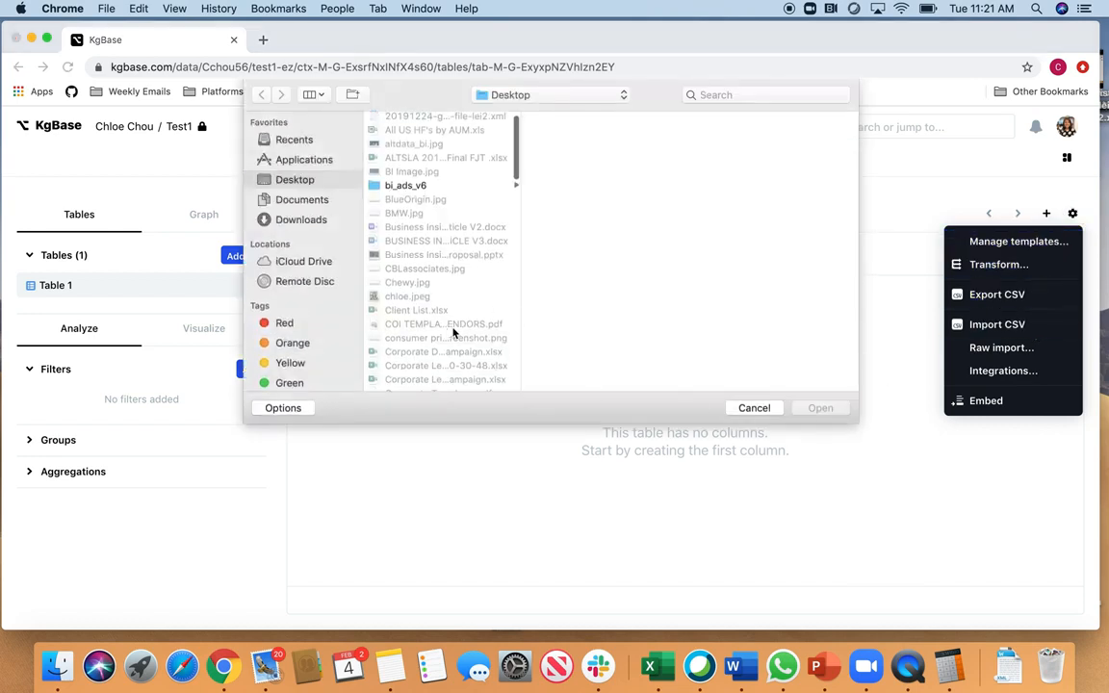
pyautogui.scroll(-10, 454, 332)
pyautogui.click(496, 220)
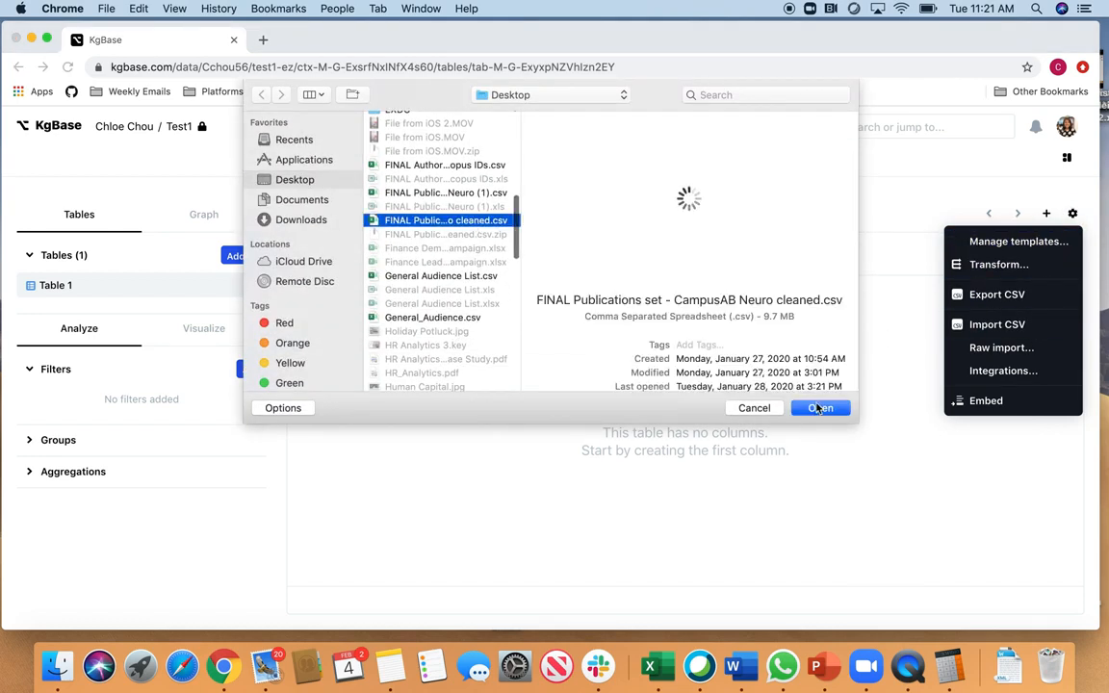
pyautogui.click(818, 408)
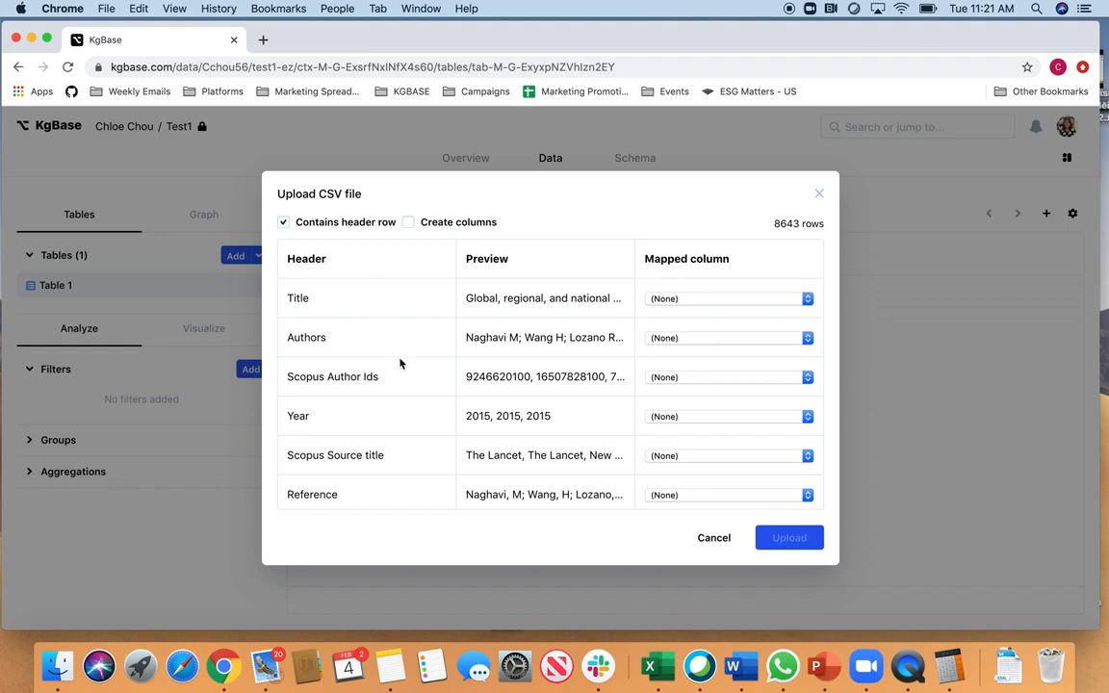
pyautogui.click(409, 223)
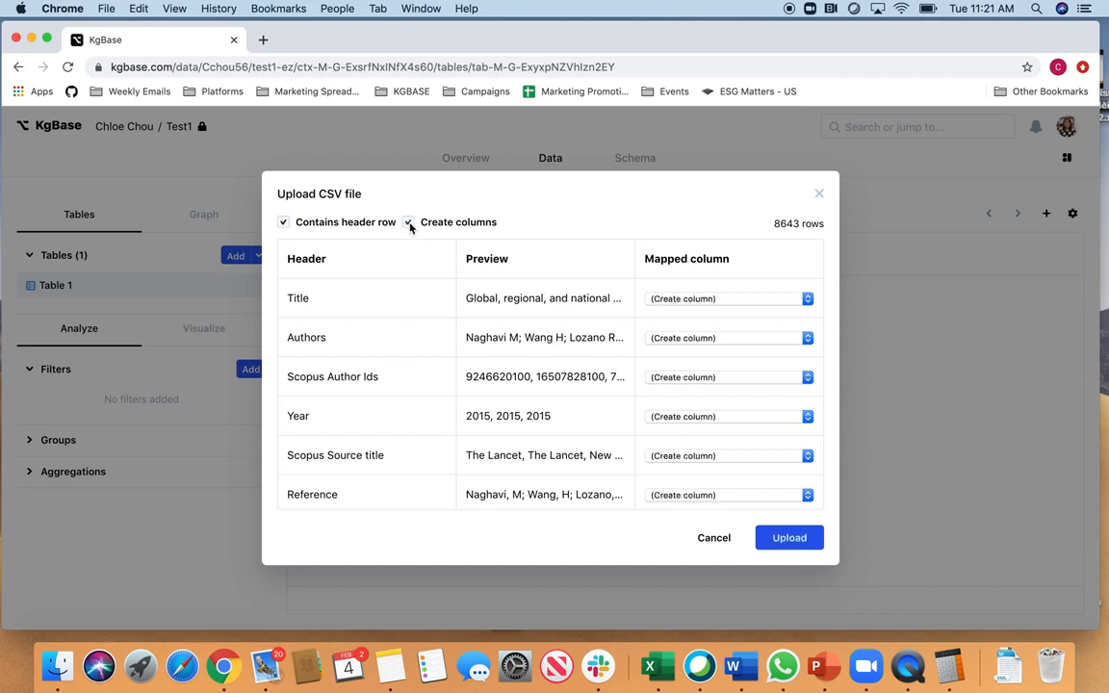
pyautogui.click(791, 542)
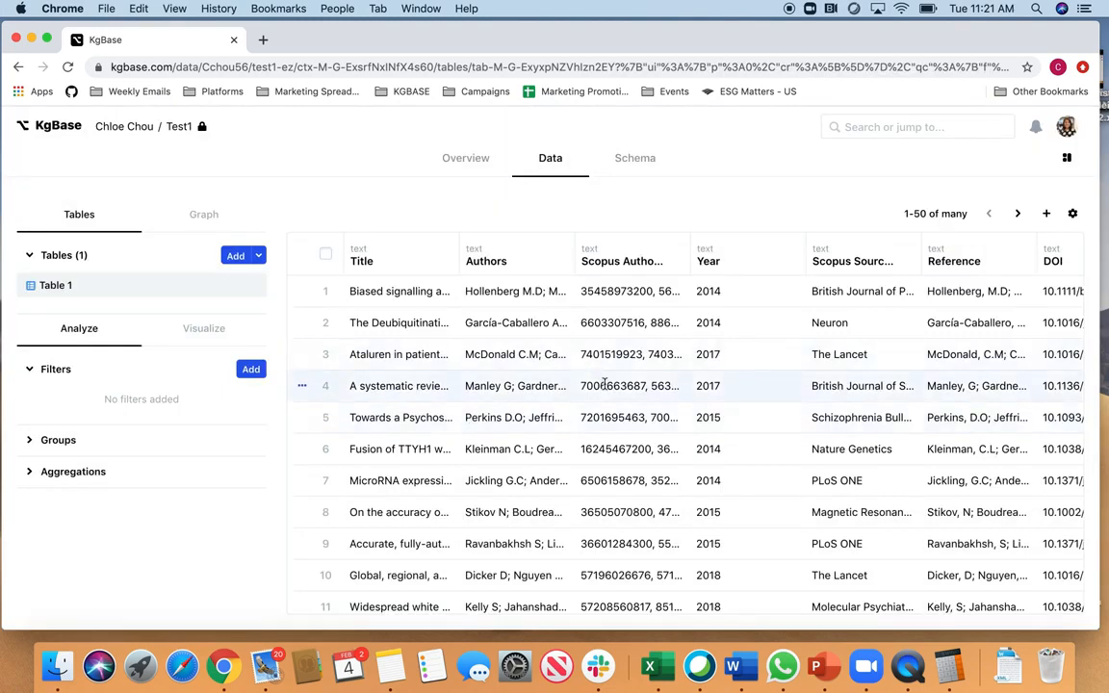
# - Look across the imported columns of Table 1 and widen the Authors column
pyautogui.hscroll(3, 603, 385)
pyautogui.hscroll(-3, 603, 385)
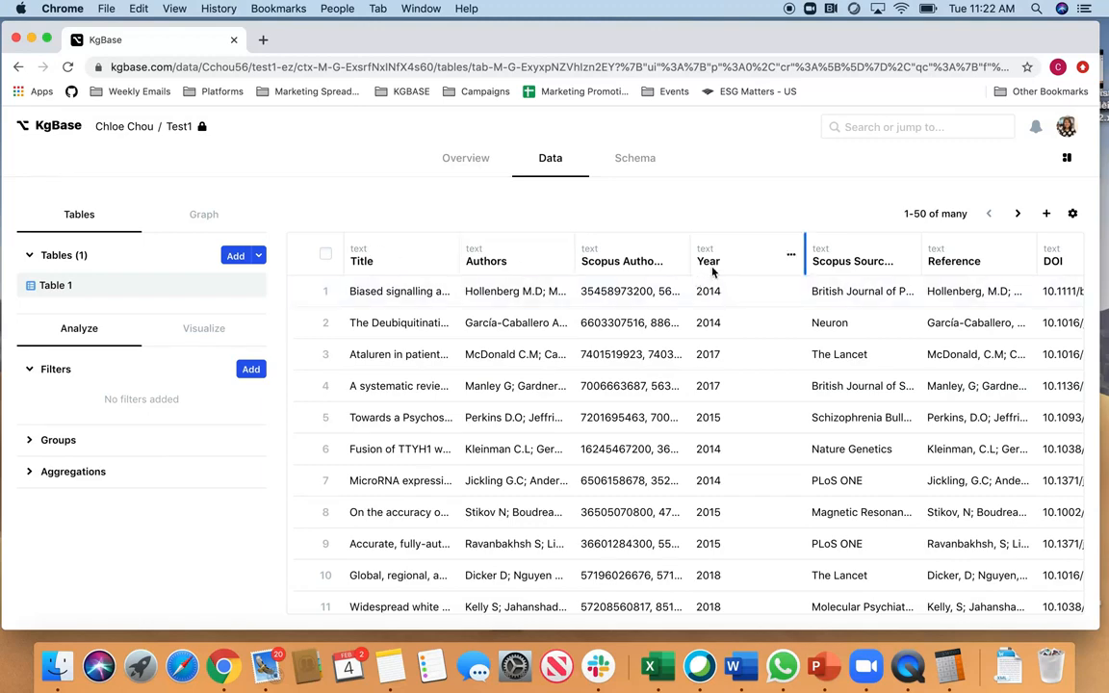
pyautogui.hscroll(5, 760, 396)
pyautogui.hscroll(-5, 757, 397)
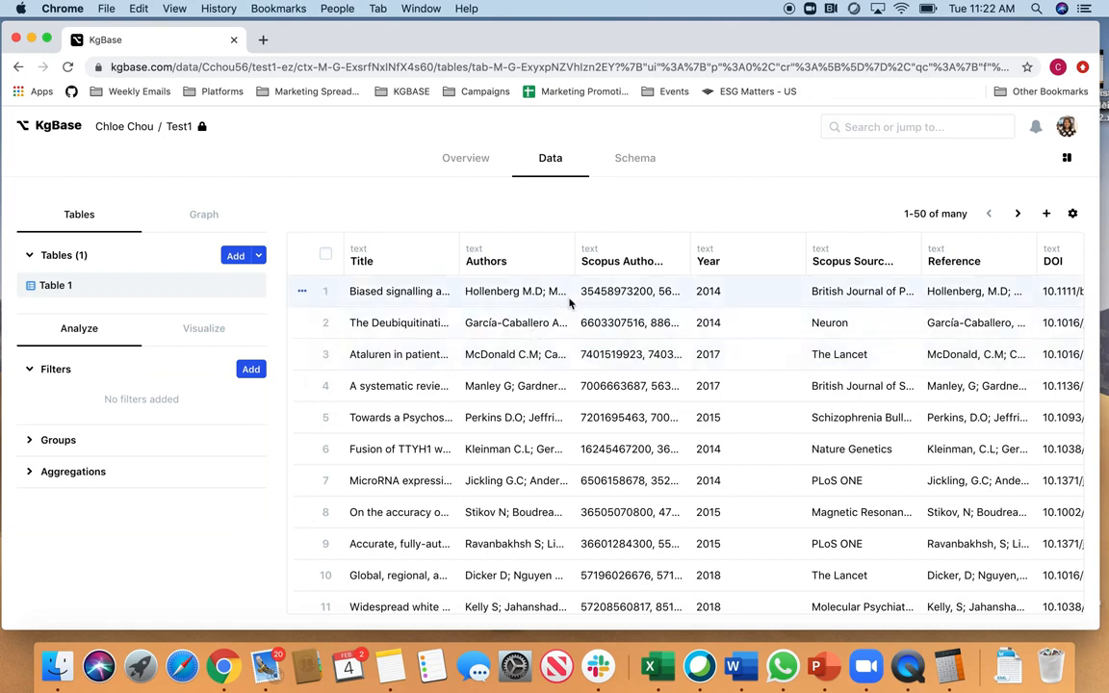
pyautogui.moveTo(574, 258); pyautogui.dragTo(655, 258)
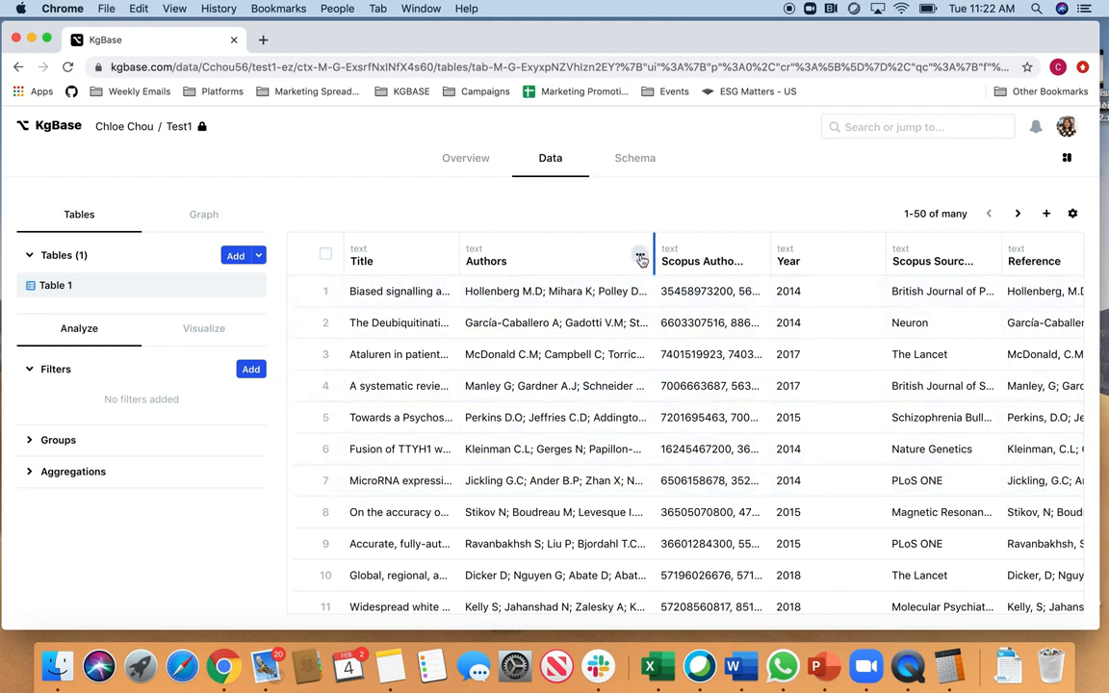
# - Convert the Authors column to a to-many relationship split by the ";" delimiter, extracting its data into a new table
pyautogui.click(640, 257)
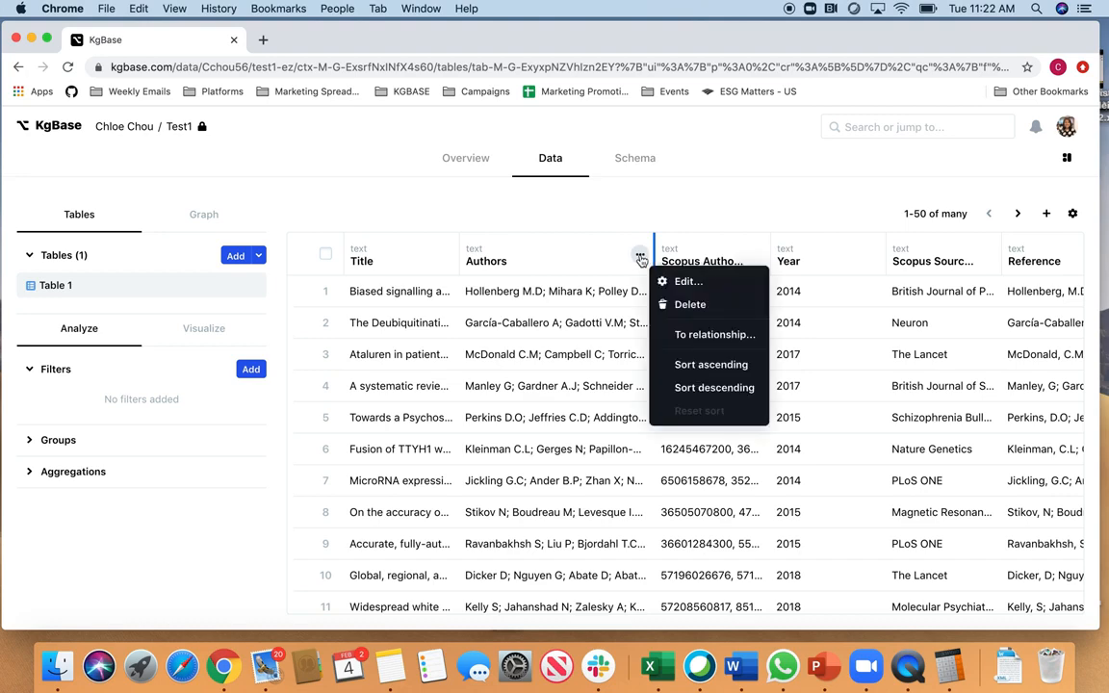
pyautogui.click(678, 337)
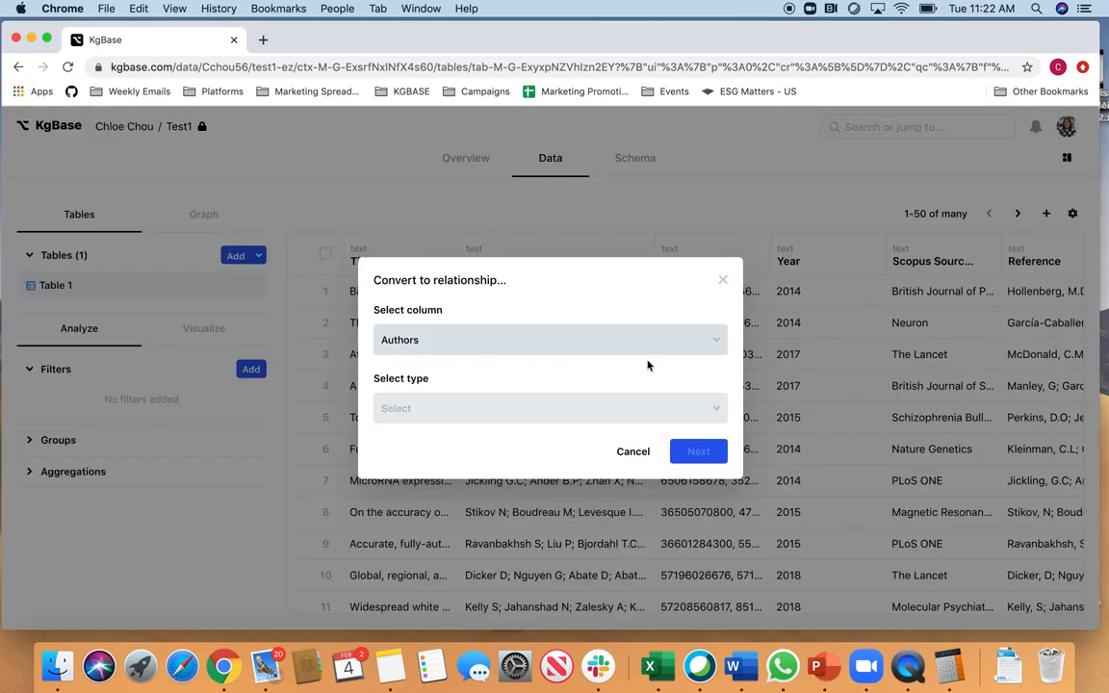
pyautogui.click(623, 410)
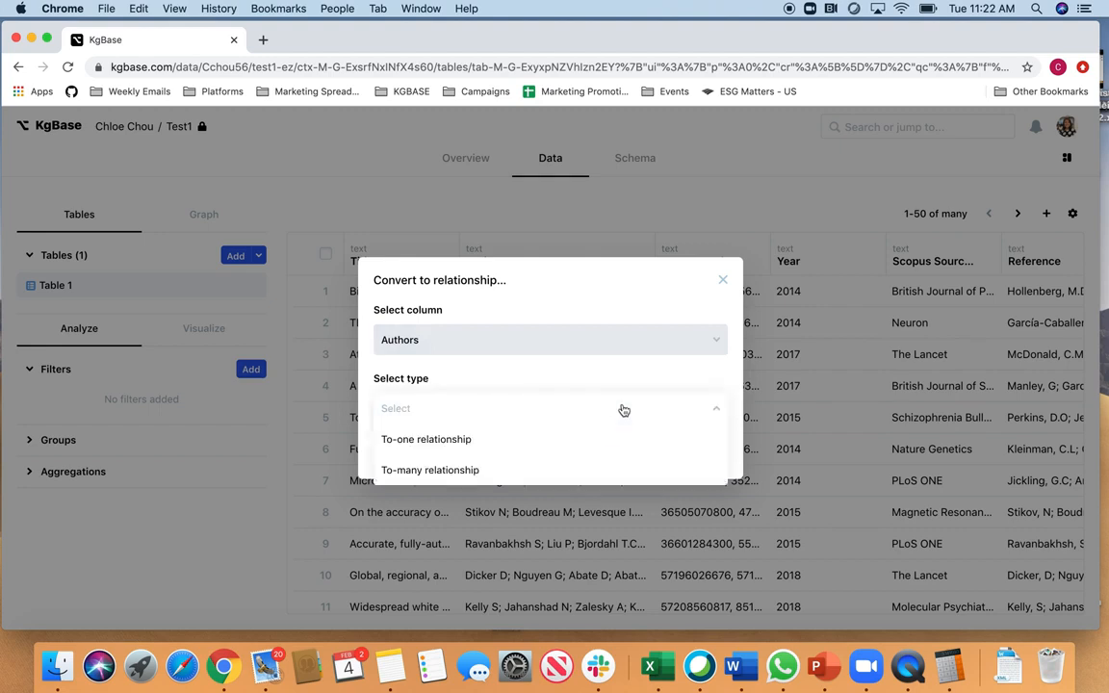
pyautogui.click(587, 473)
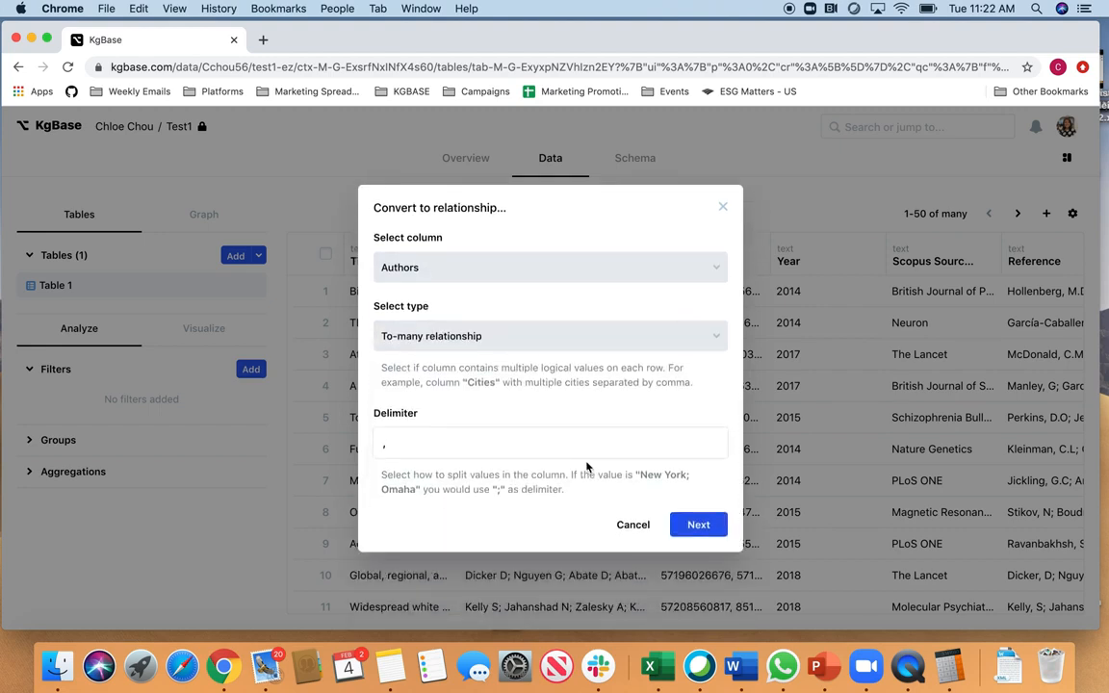
pyautogui.click(564, 446)
pyautogui.press('BackSpace')
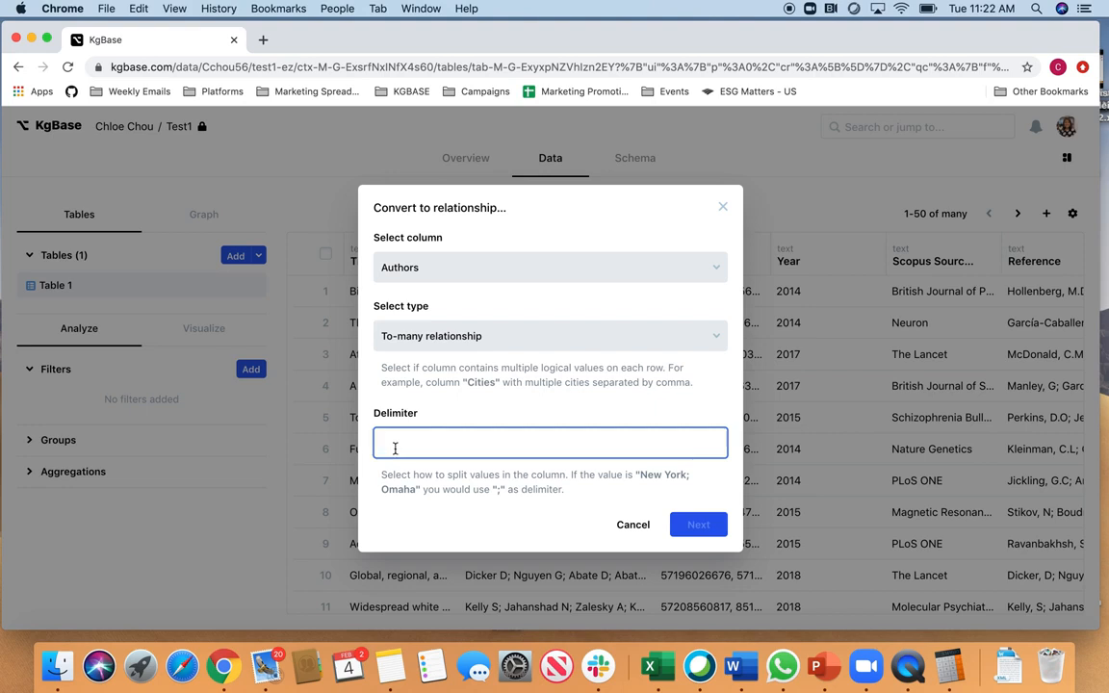
pyautogui.write(';')
pyautogui.click(702, 527)
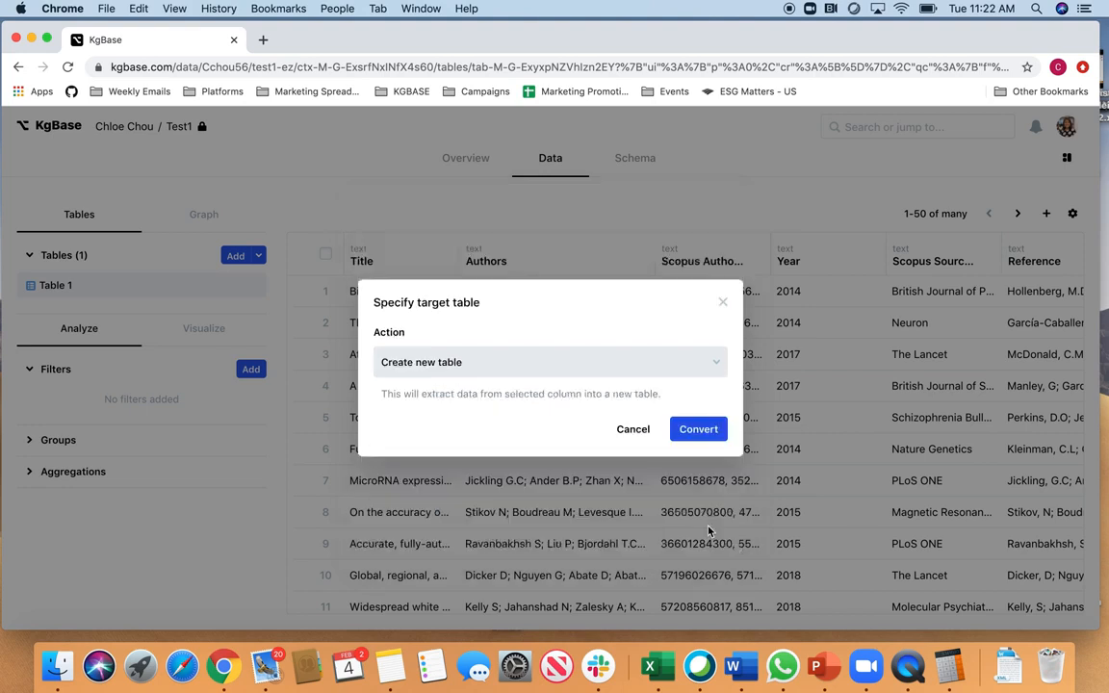
pyautogui.click(694, 432)
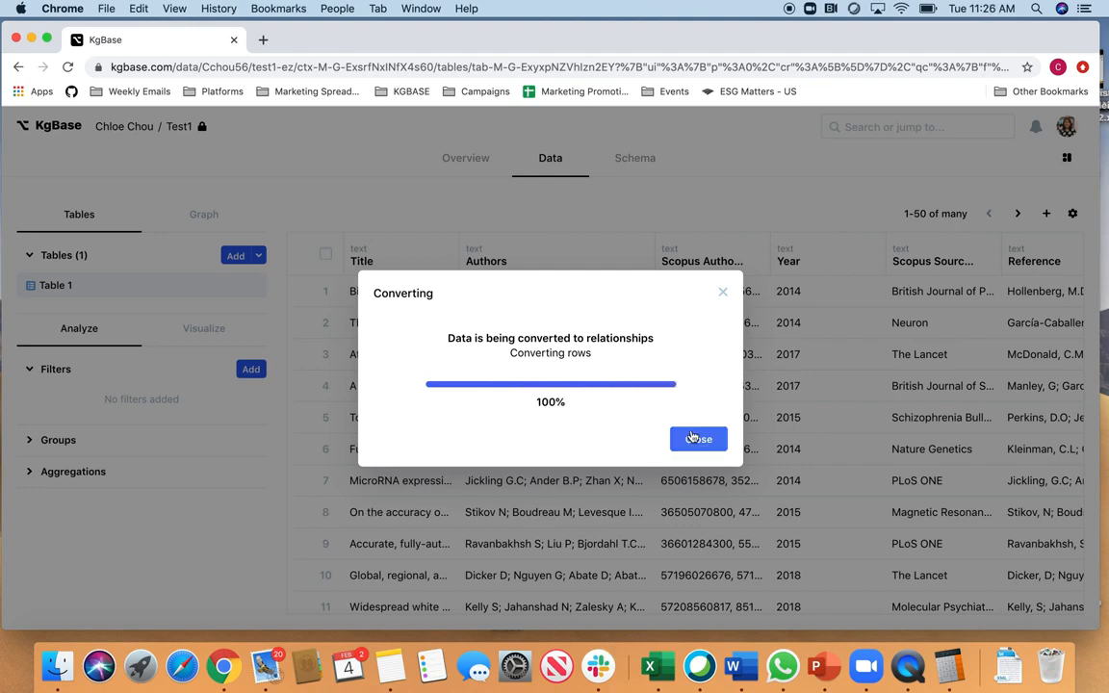
pyautogui.click(691, 437)
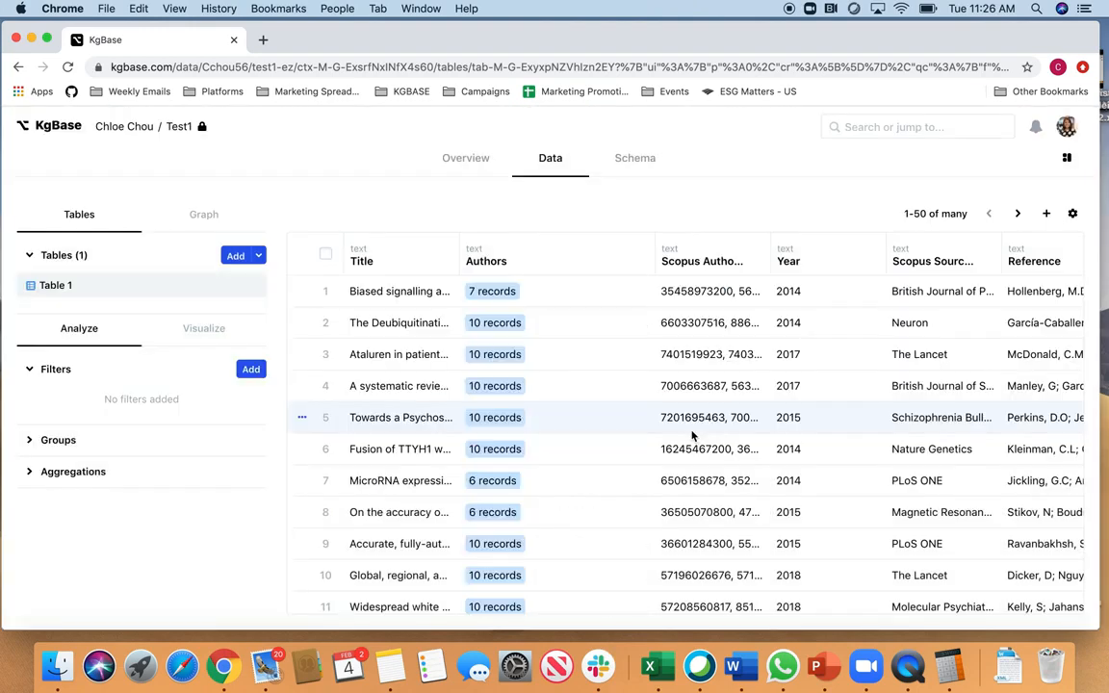
pyautogui.press('XF86AudioRaiseVolume')
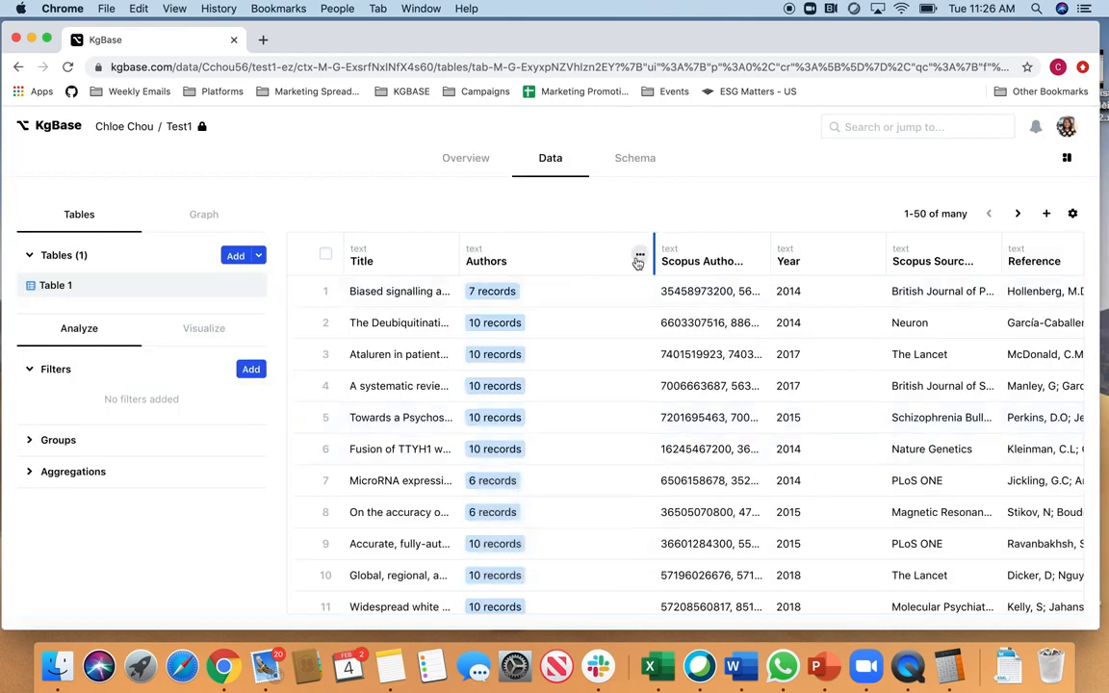
pyautogui.scroll(-3, 520, 432)
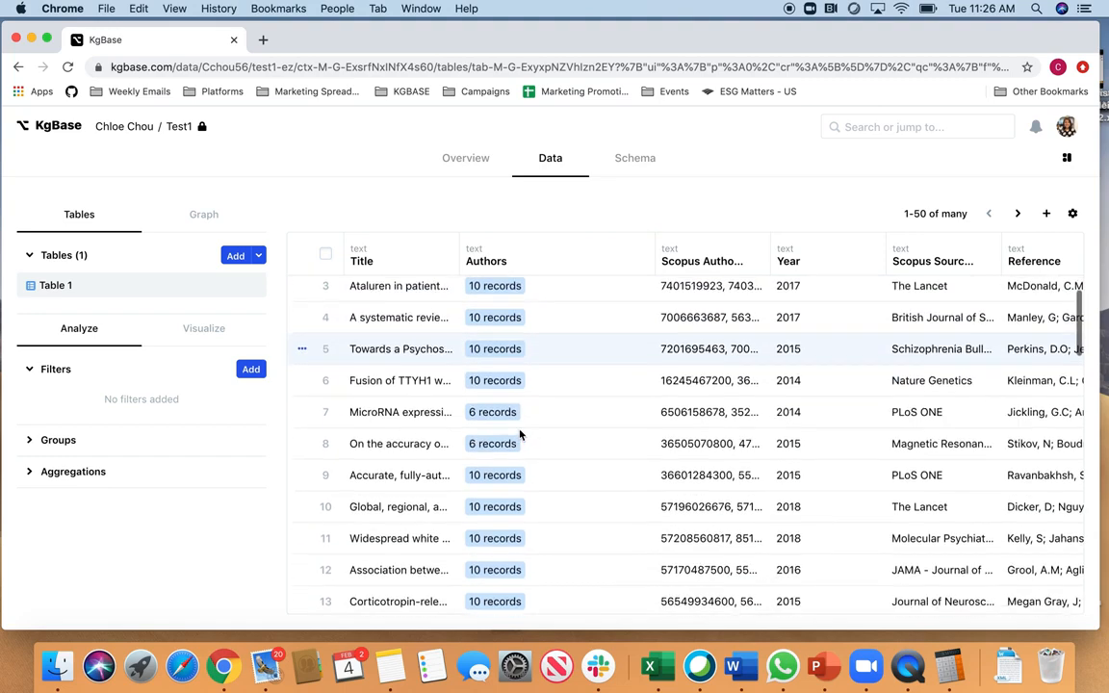
pyautogui.scroll(-2, 519, 433)
pyautogui.scroll(5, 519, 433)
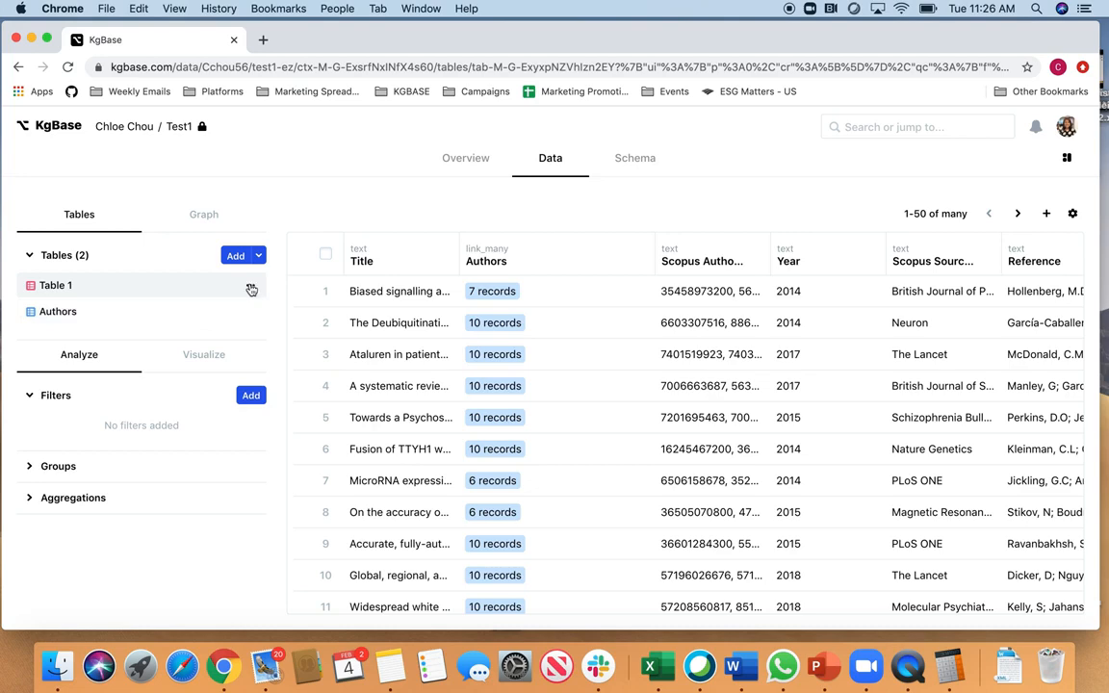
# - Set Table 1 to use the Title column for its graph labels and the diamond as its image shape
pyautogui.click(250, 290)
pyautogui.click(277, 310)
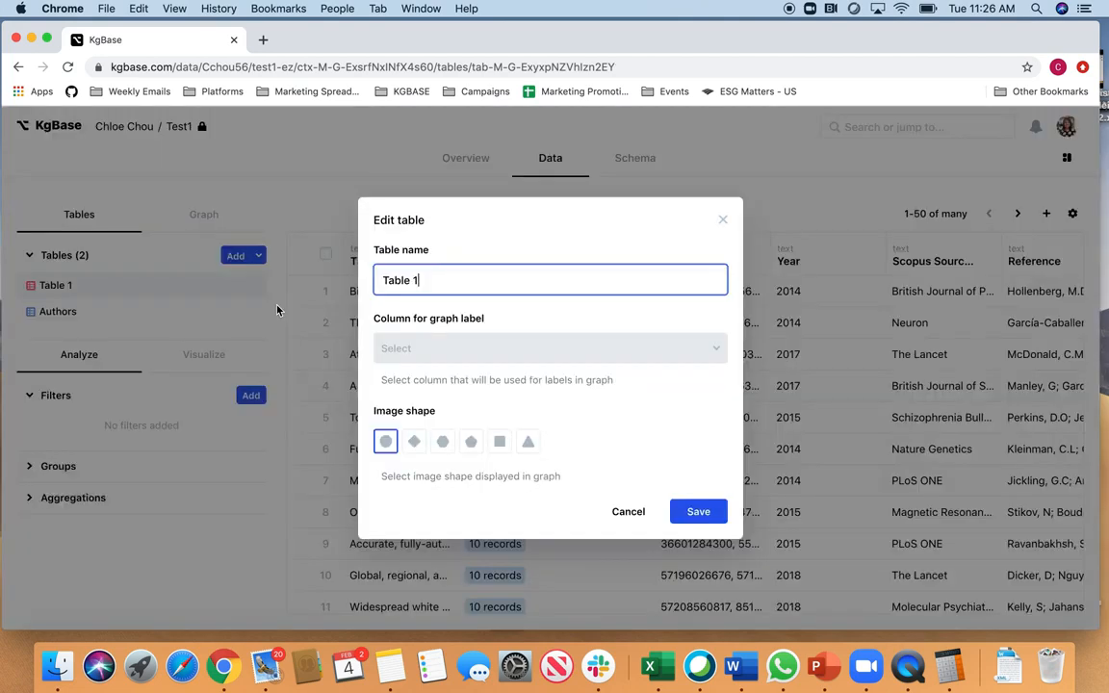
pyautogui.click(445, 352)
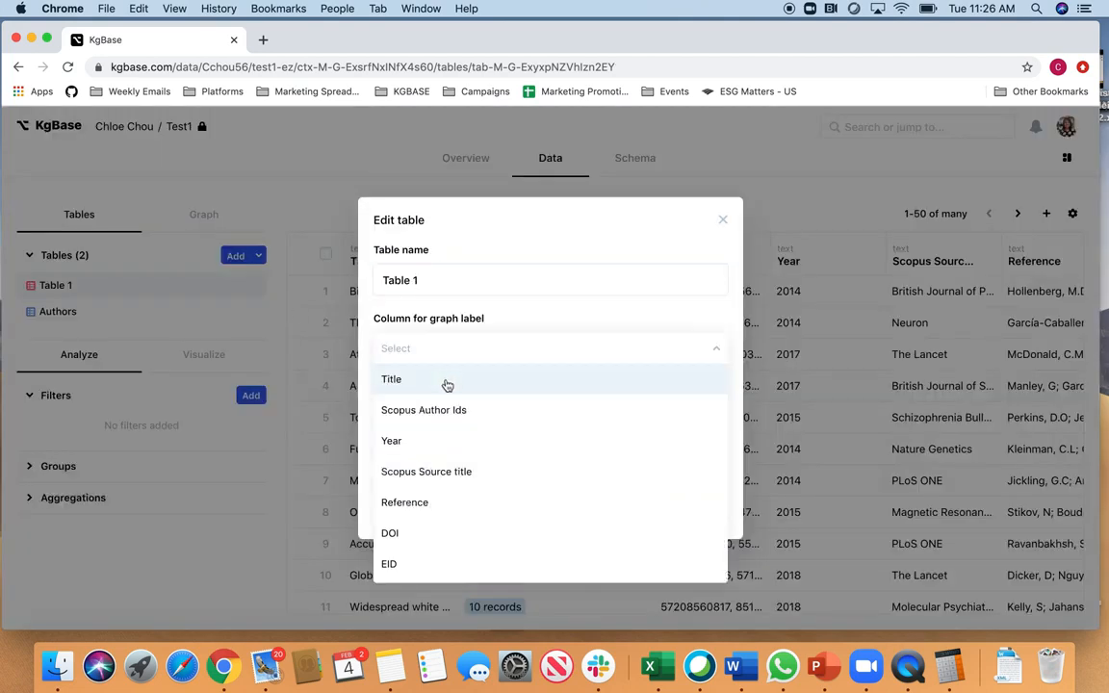
pyautogui.click(447, 383)
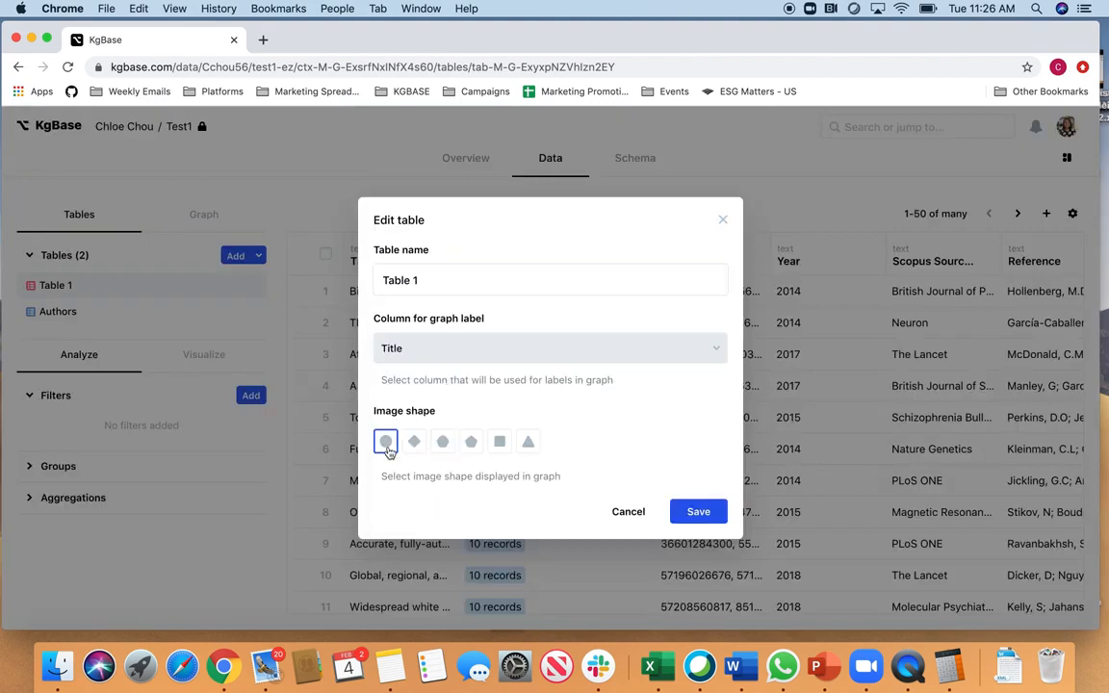
pyautogui.click(415, 445)
pyautogui.click(695, 514)
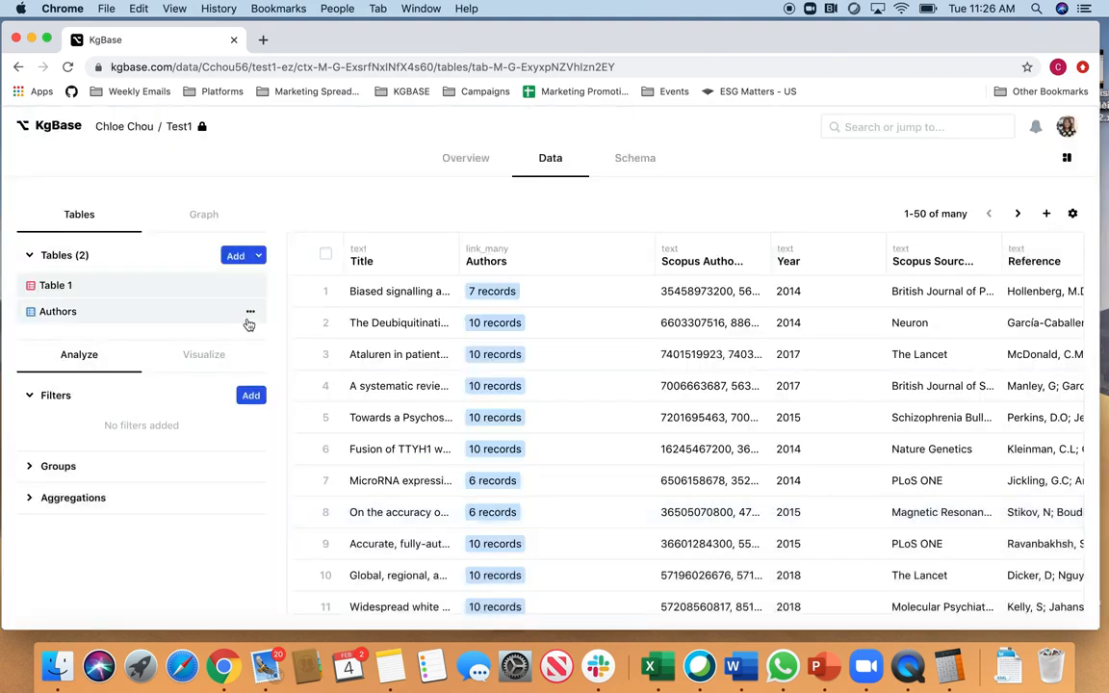
# - Set the Authors table to use its Authors column for graph labels, keeping the circle image shape
pyautogui.click(249, 313)
pyautogui.click(270, 339)
pyautogui.click(417, 349)
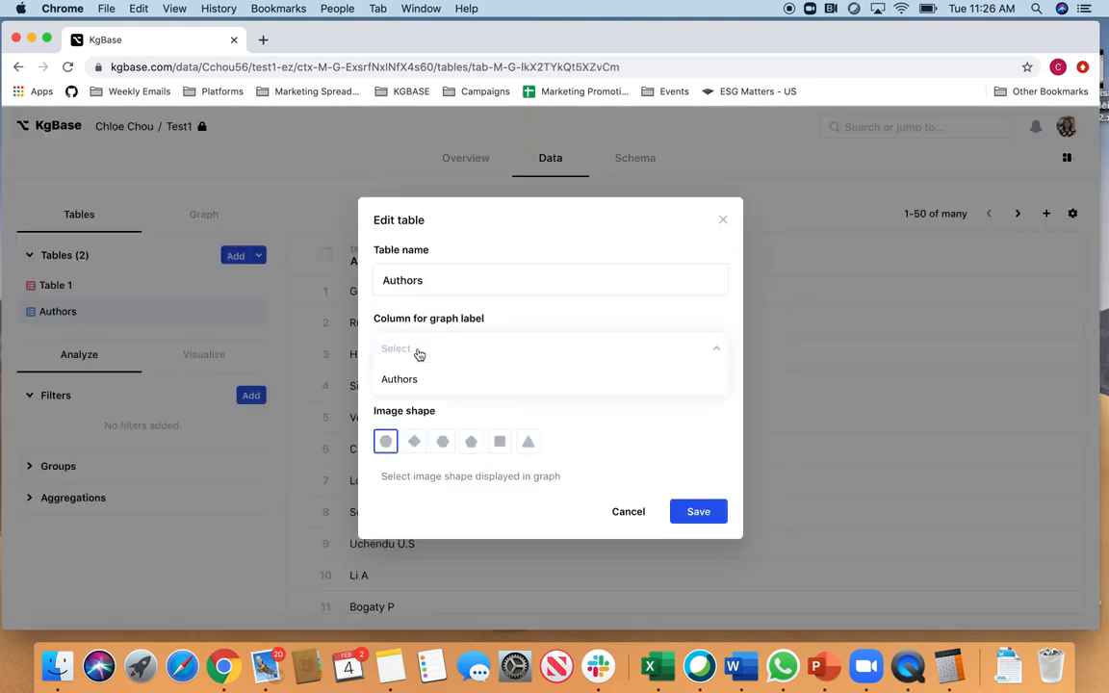
pyautogui.click(422, 381)
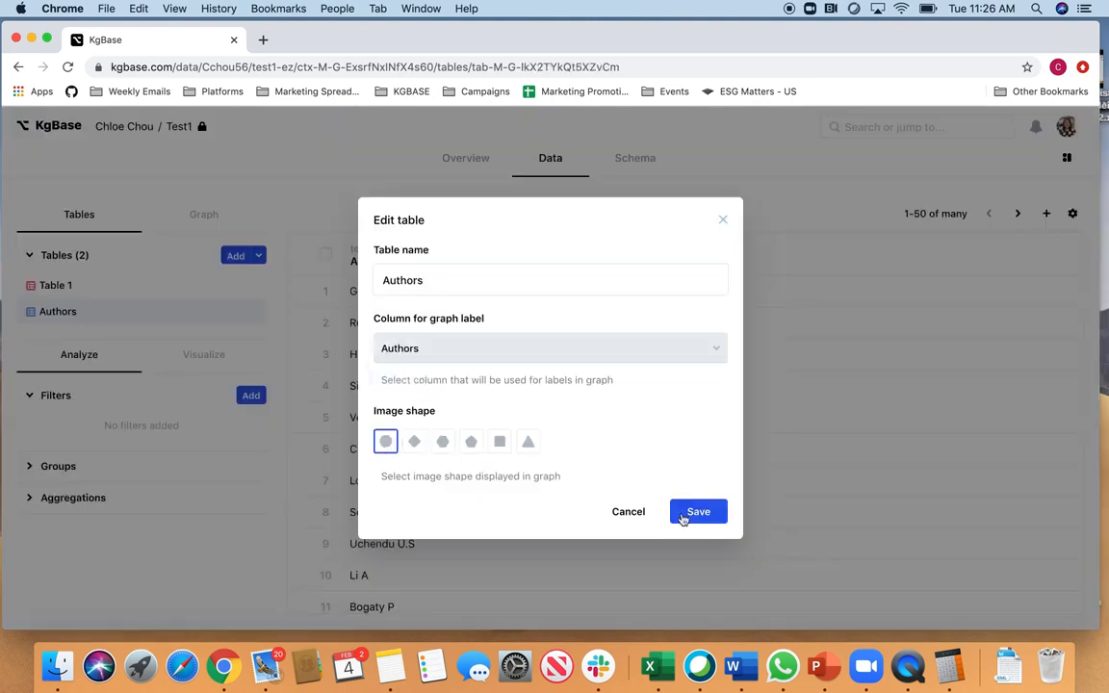
pyautogui.click(683, 516)
# - Show the data of Table 1 and Authors as a graph and examine its densest cluster of nodes up close
pyautogui.click(229, 288)
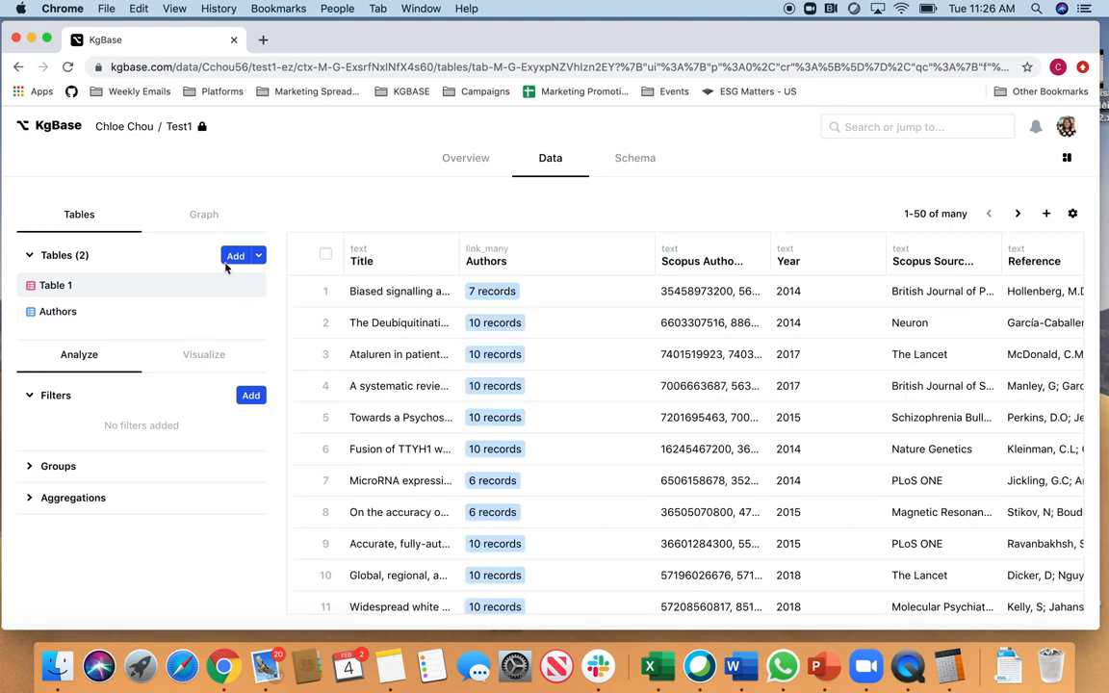
pyautogui.click(206, 218)
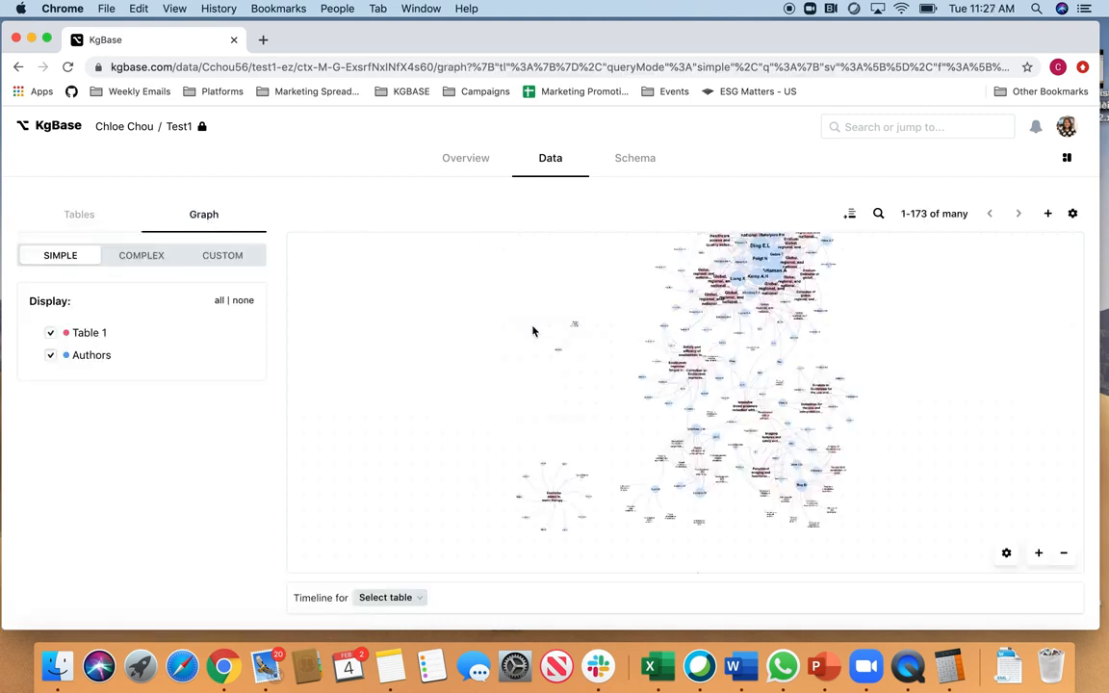
pyautogui.doubleClick(1039, 561)
pyautogui.moveTo(706, 336); pyautogui.dragTo(765, 422)
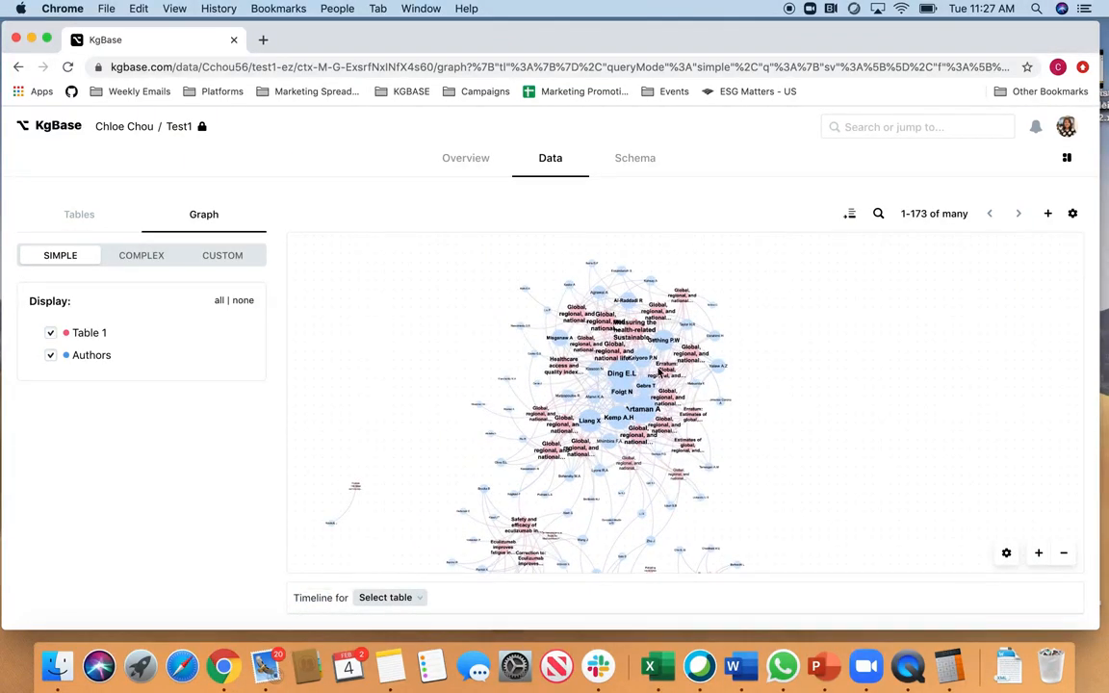
pyautogui.click(1038, 552)
pyautogui.click(1038, 552)
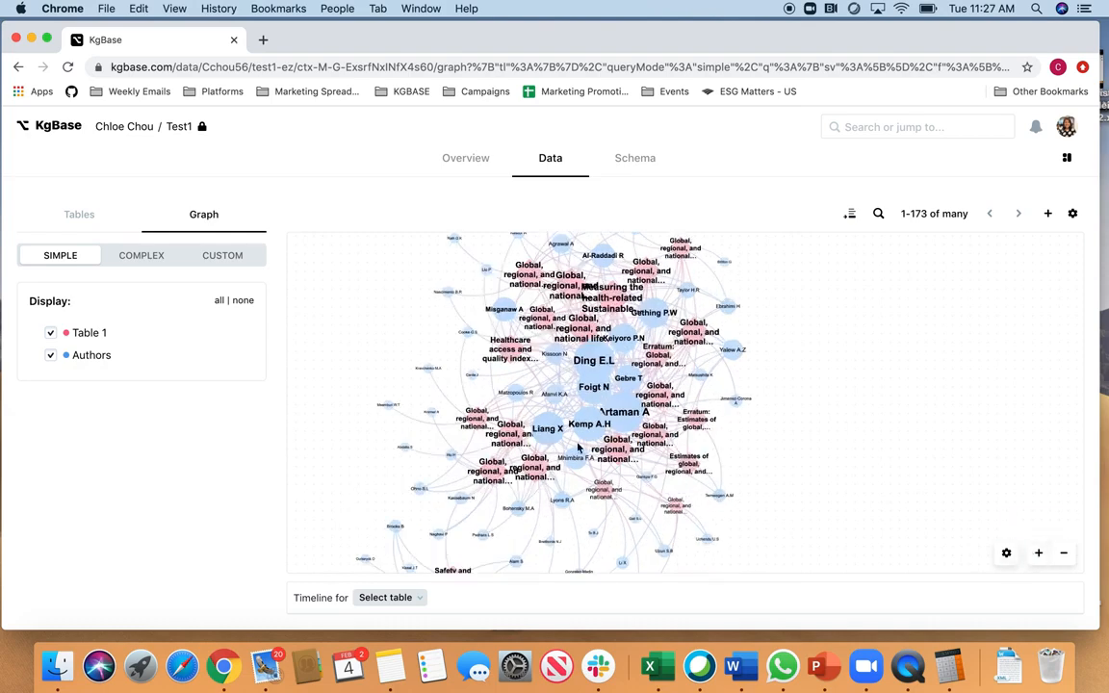
# - Focus the graph on the large author node at the upper middle of the dense cluster, inspect its connected papers, and clear the focus
pyautogui.rightClick(603, 370)
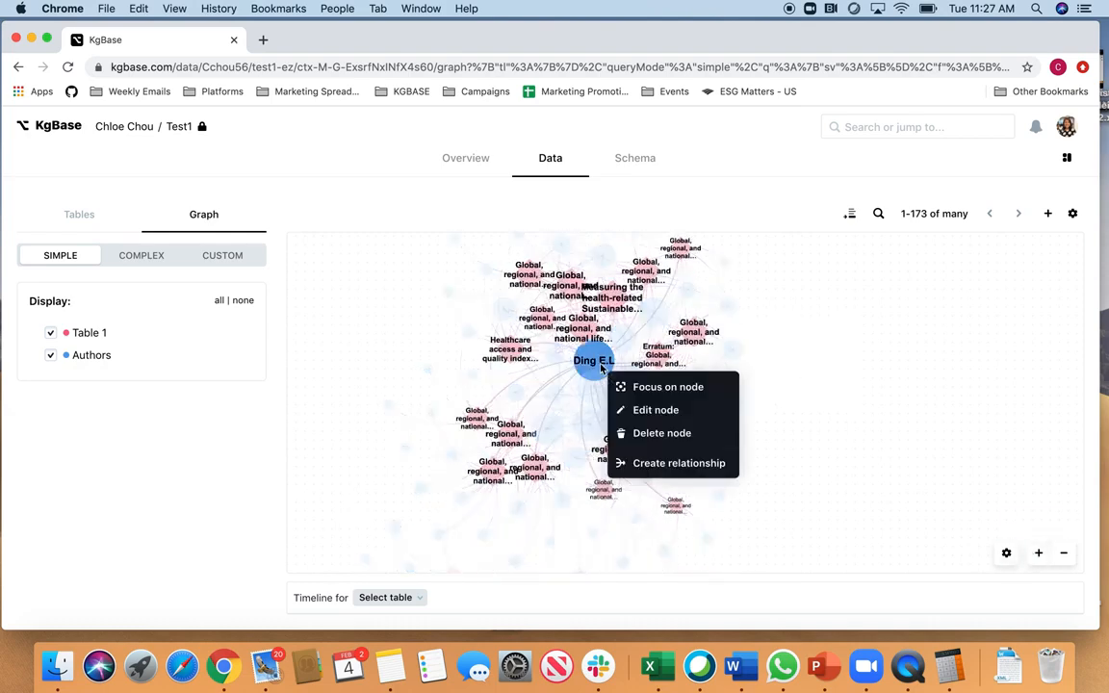
pyautogui.click(652, 389)
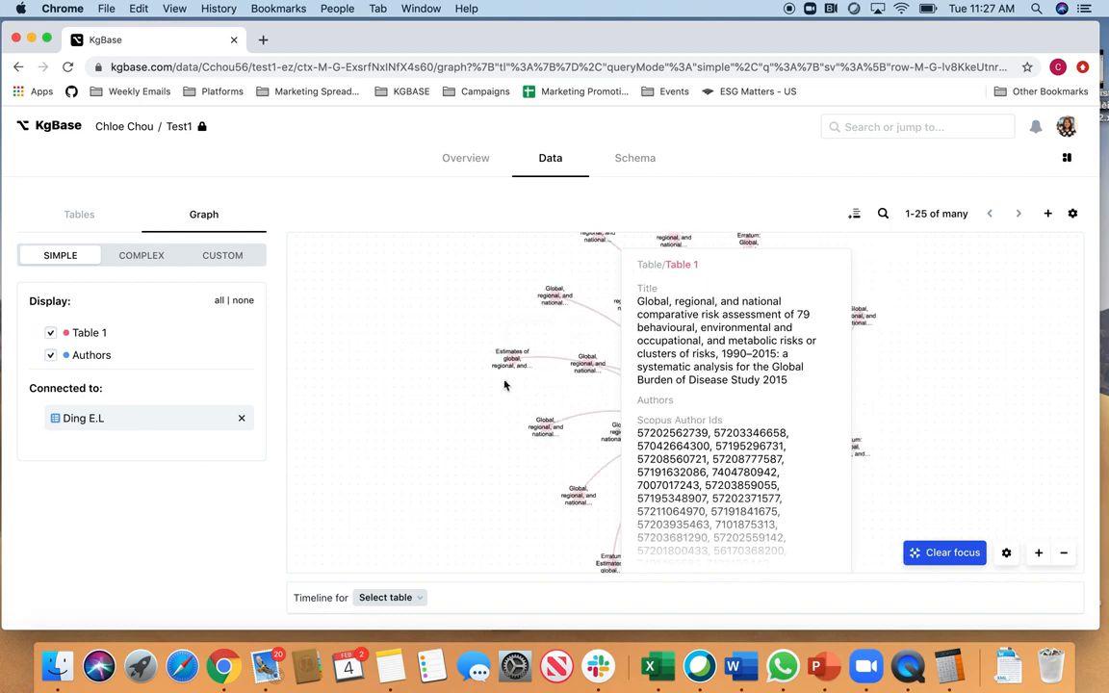
pyautogui.moveTo(870, 412); pyautogui.dragTo(851, 378)
pyautogui.moveTo(675, 411)
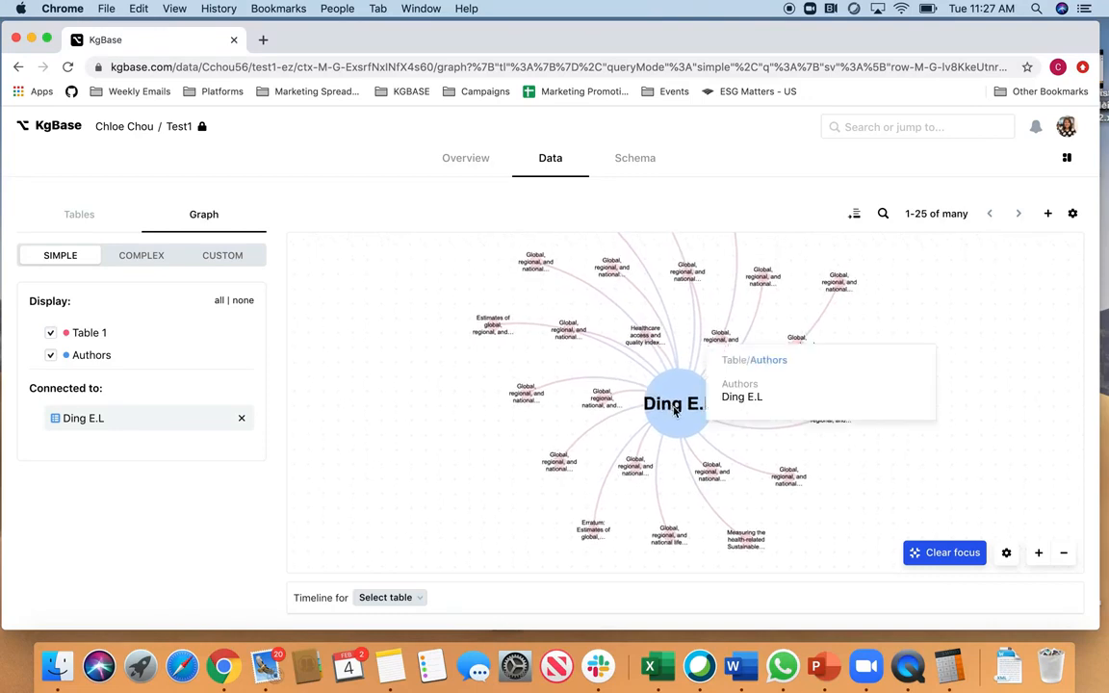
pyautogui.click(924, 552)
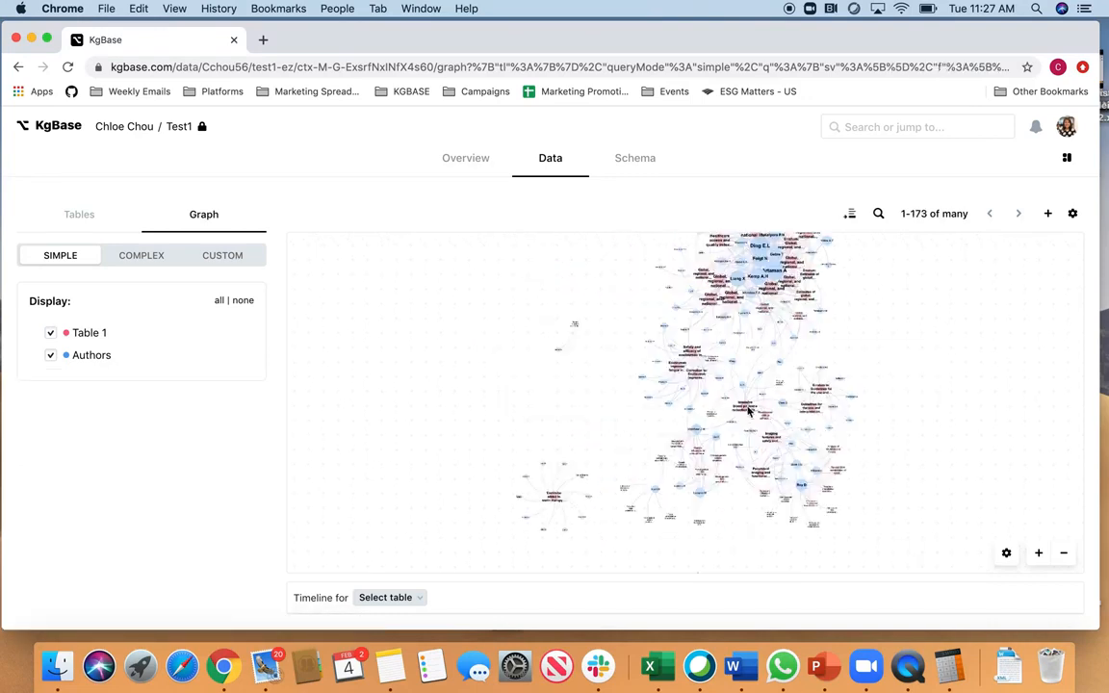
# - Focus the graph on the "Intensive blood pressure reduction with..." paper node to view its connected authors, and clear the focus
pyautogui.rightClick(744, 407)
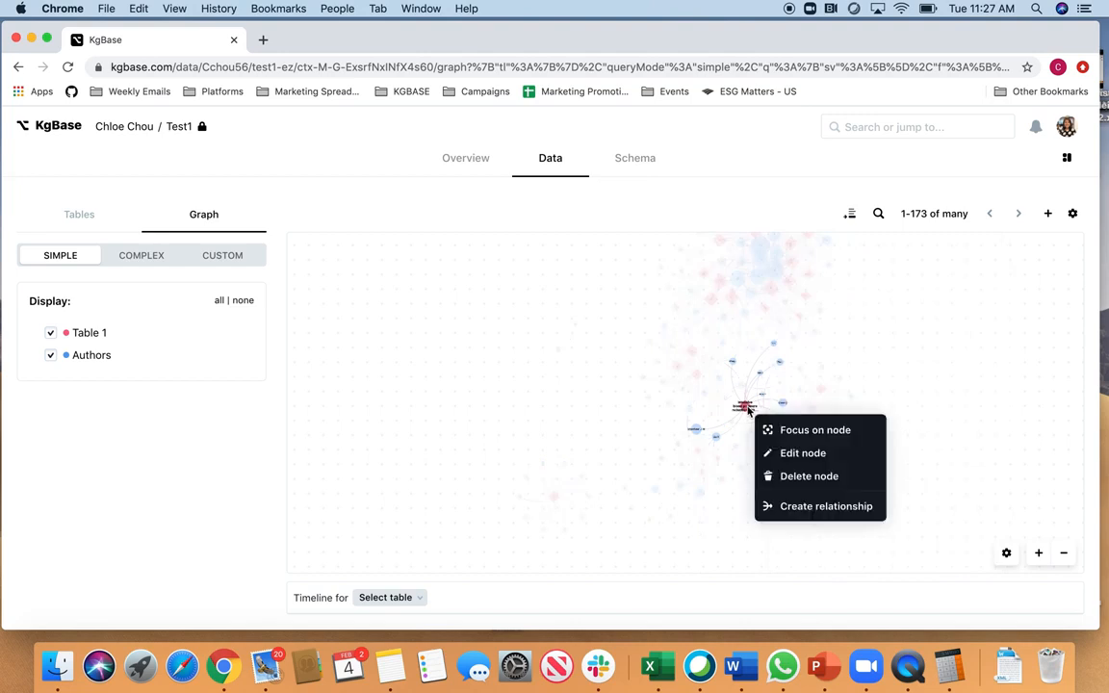
pyautogui.click(806, 435)
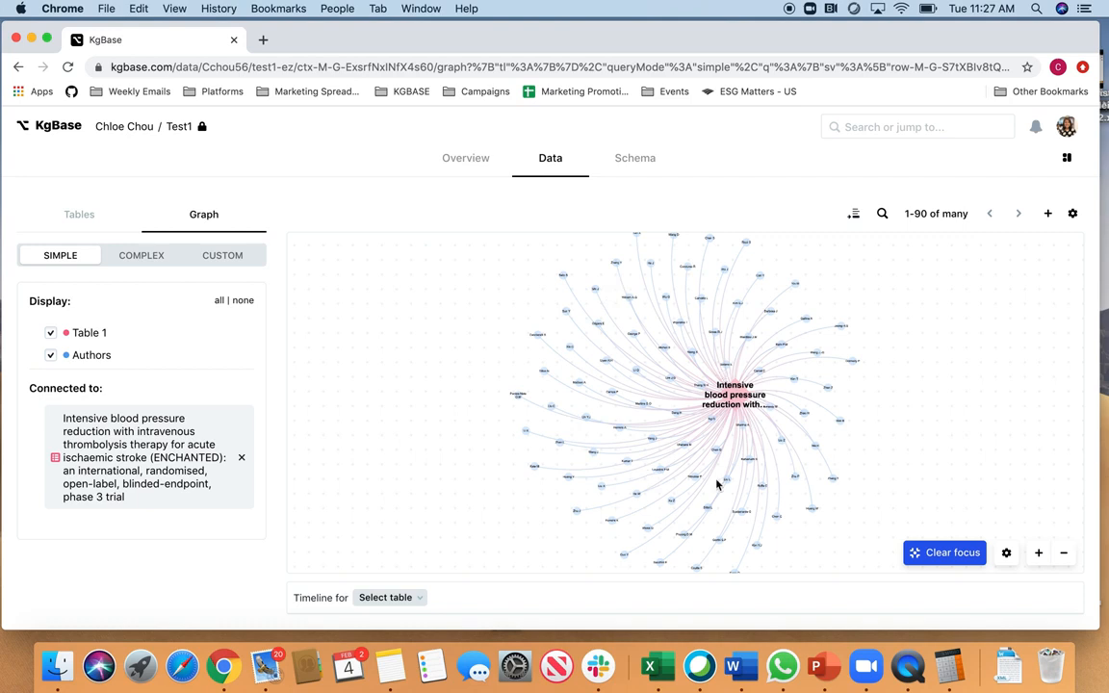
pyautogui.click(924, 554)
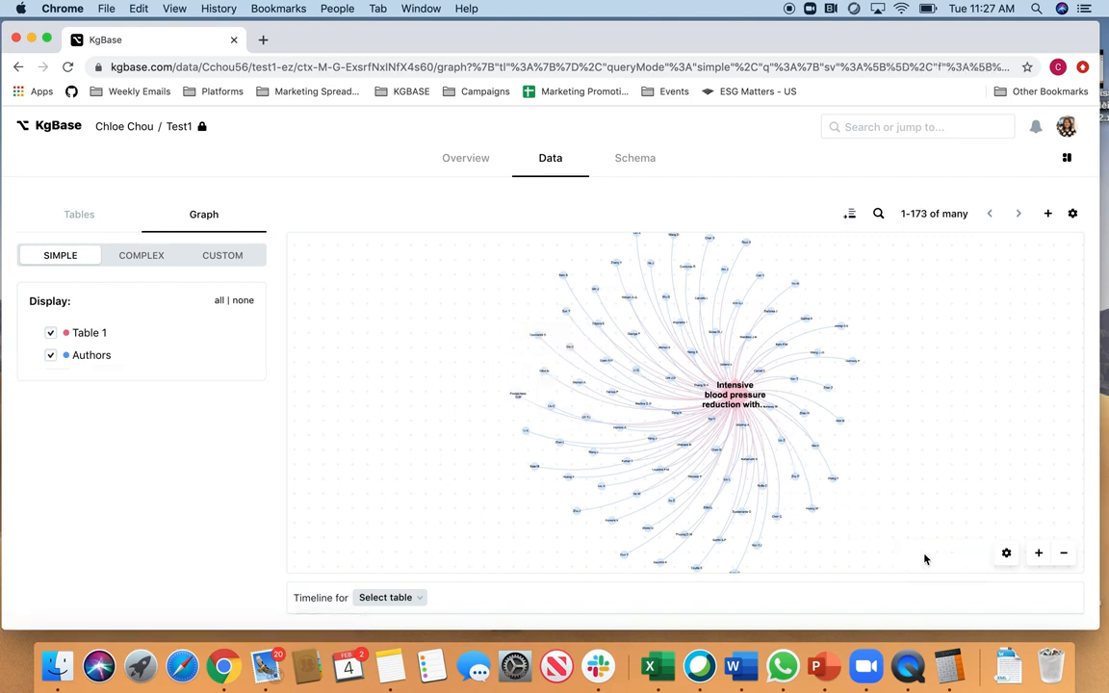
# - Return to the records of Table 1 and expand the Groups and Aggregations analysis options
pyautogui.click(80, 215)
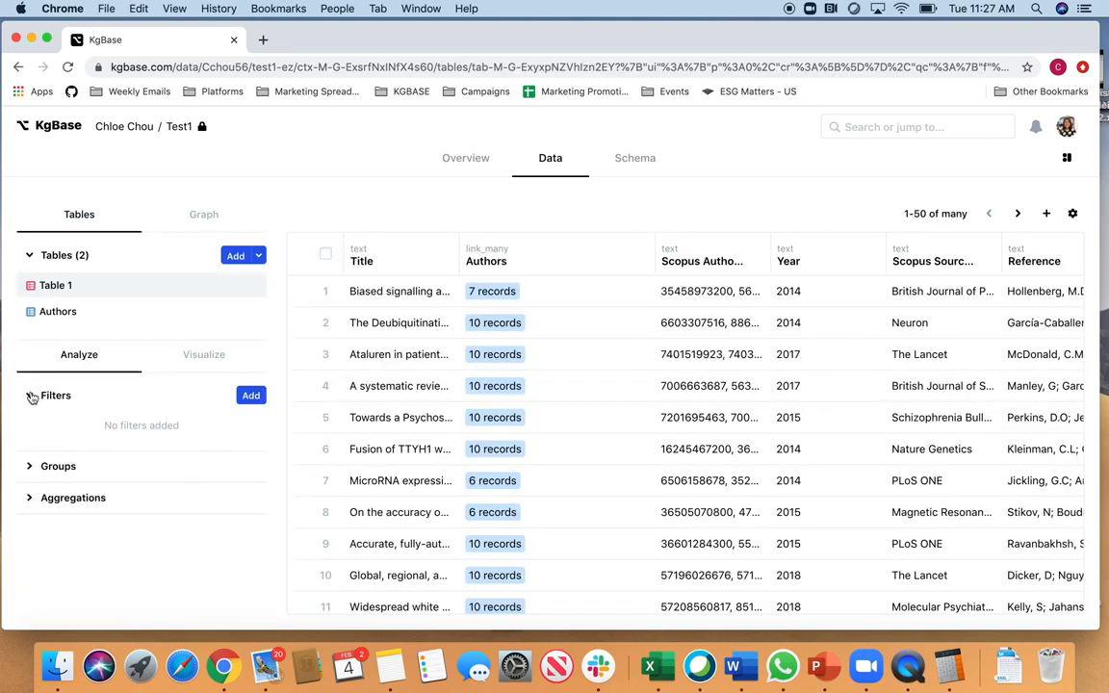
pyautogui.click(30, 466)
pyautogui.click(29, 541)
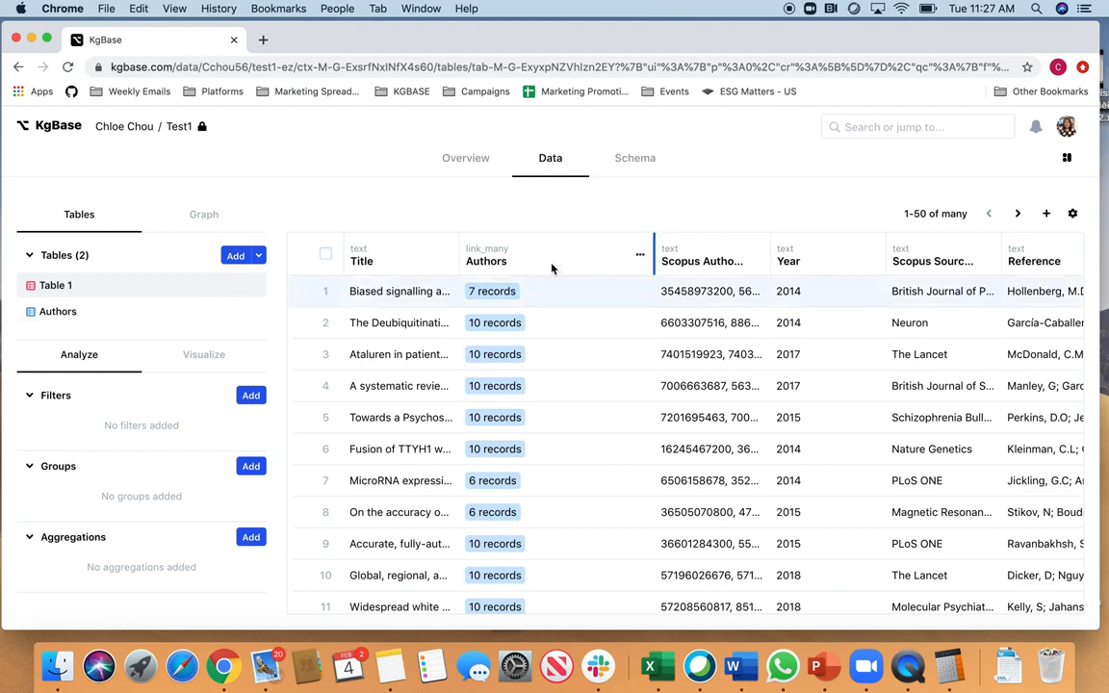
# - Review the schema relationship between Table 1 and Authors, and return to the graph to view its main cluster
pyautogui.click(640, 160)
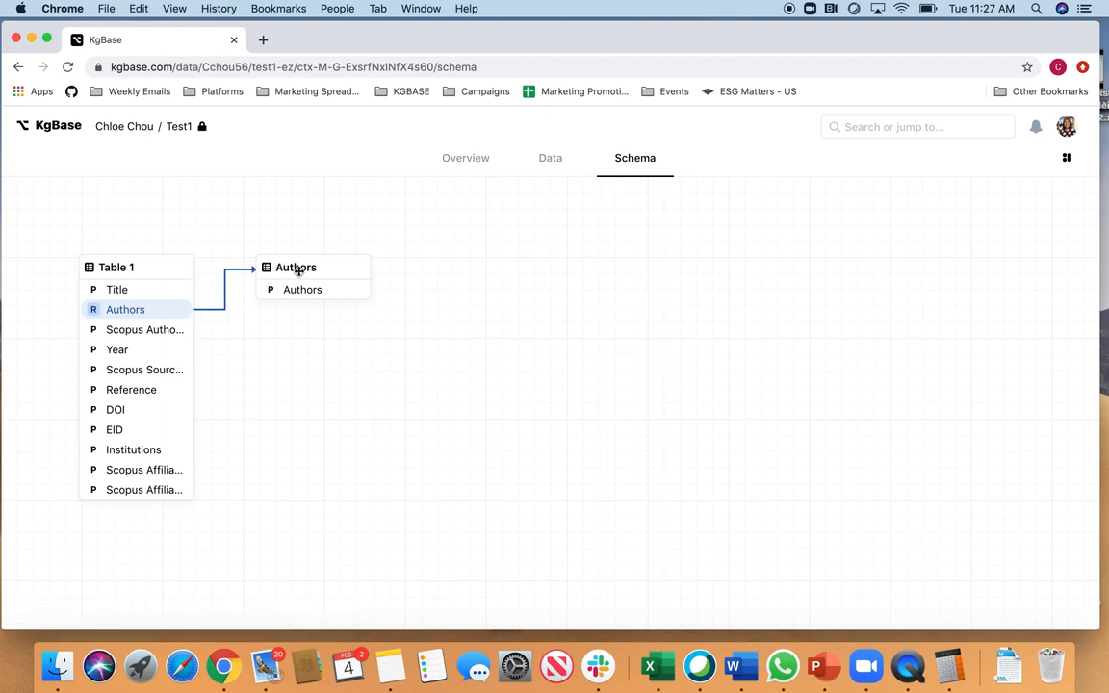
pyautogui.click(549, 166)
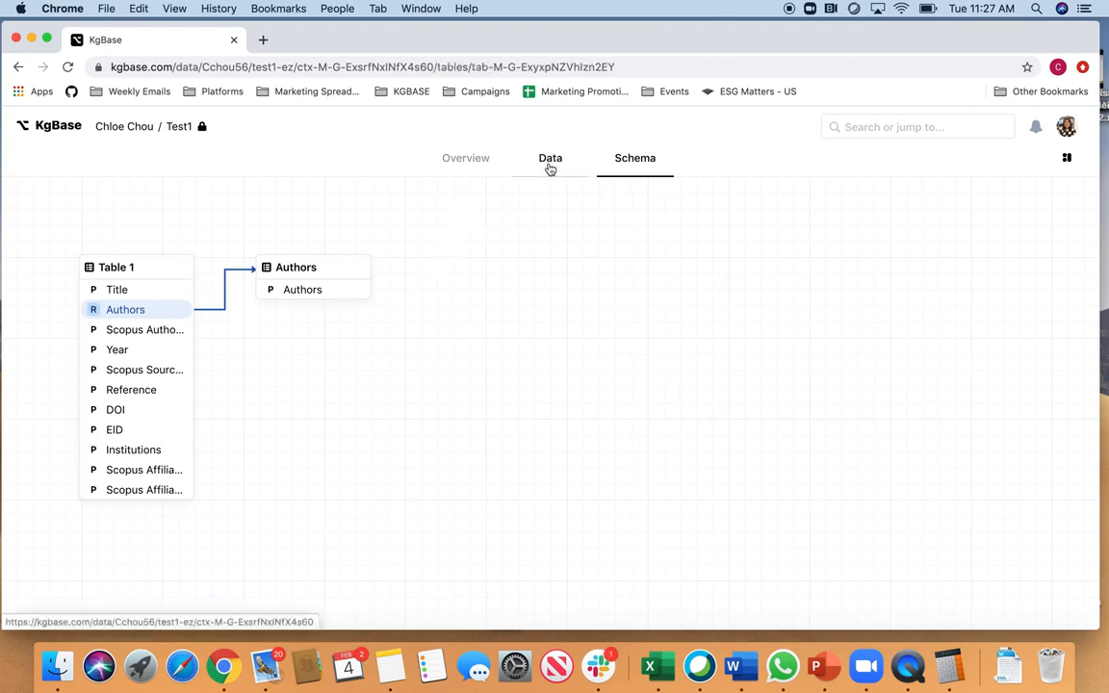
pyautogui.click(204, 217)
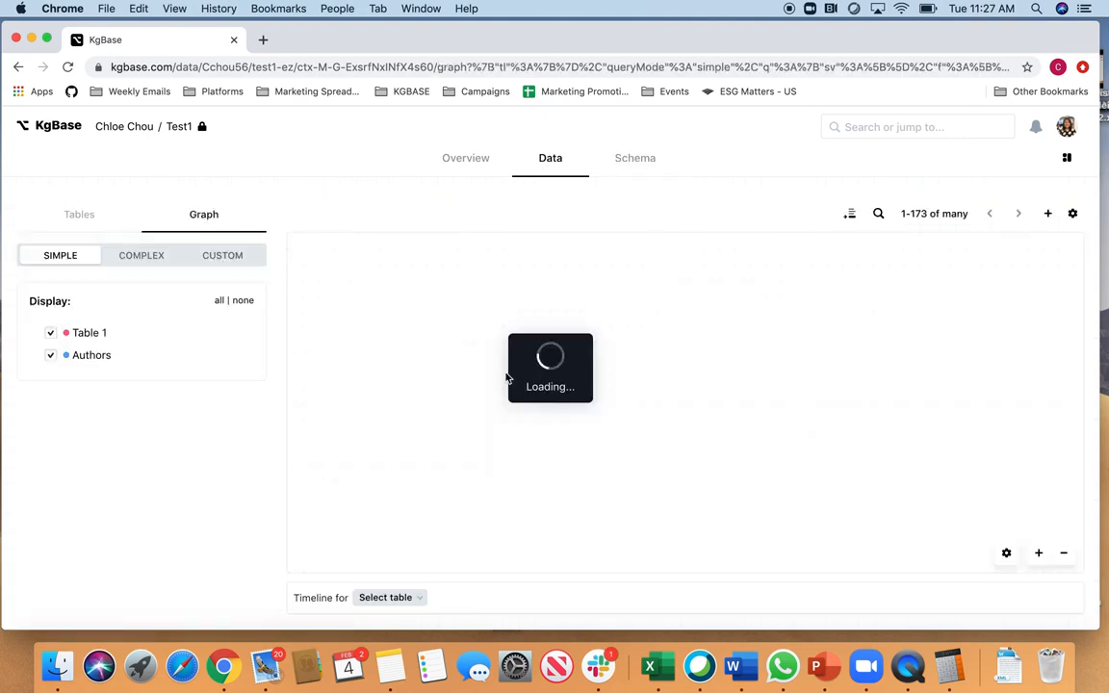
pyautogui.moveTo(731, 389); pyautogui.dragTo(644, 447)
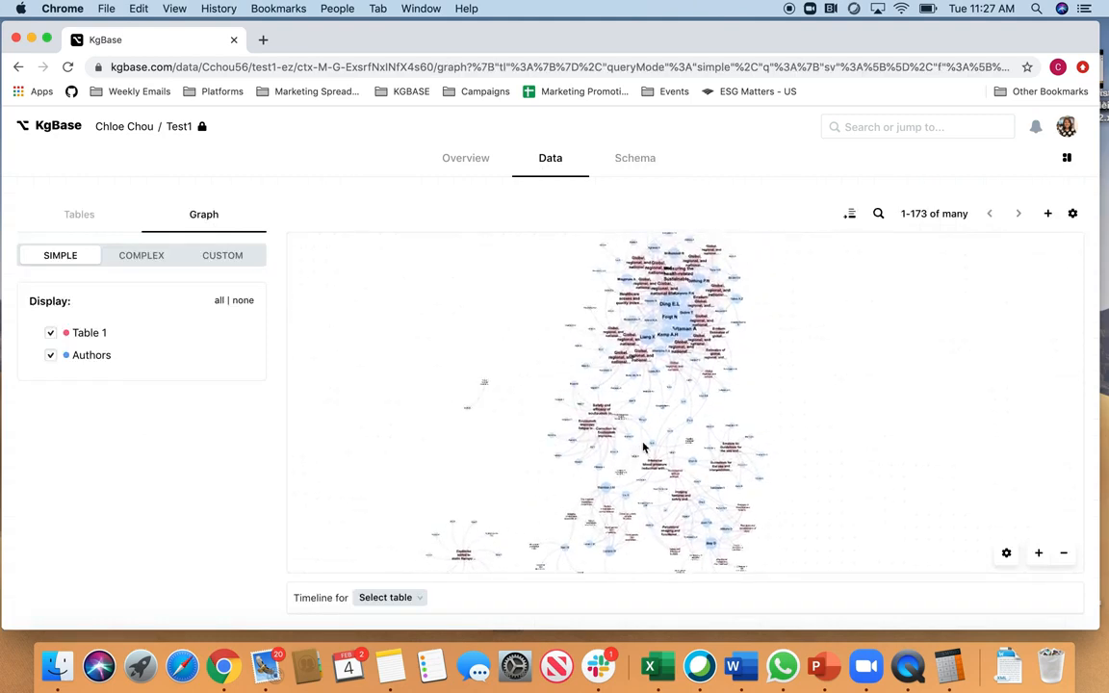